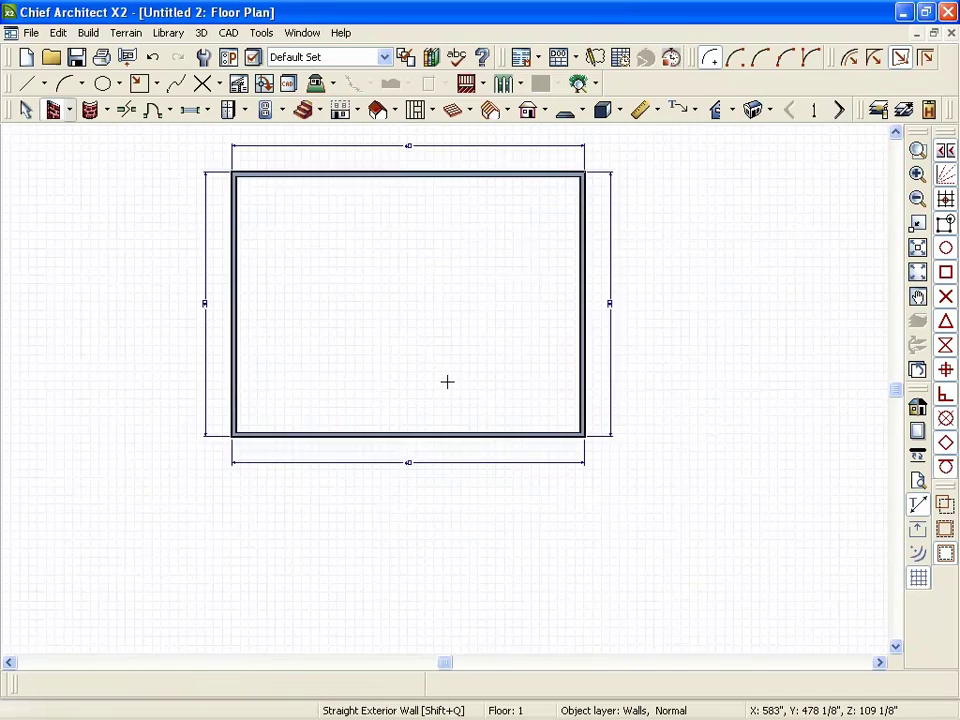
Draw a straight interior wall between the two long exterior walls, dividing the plan into two rooms
{"action": "scroll", "coordinate": [450, 388], "scroll_direction": "up", "scroll_amount": 1}
{"action": "scroll", "coordinate": [485, 341], "scroll_direction": "down", "scroll_amount": 1}
{"action": "scroll", "coordinate": [399, 147], "scroll_direction": "up", "scroll_amount": 2}
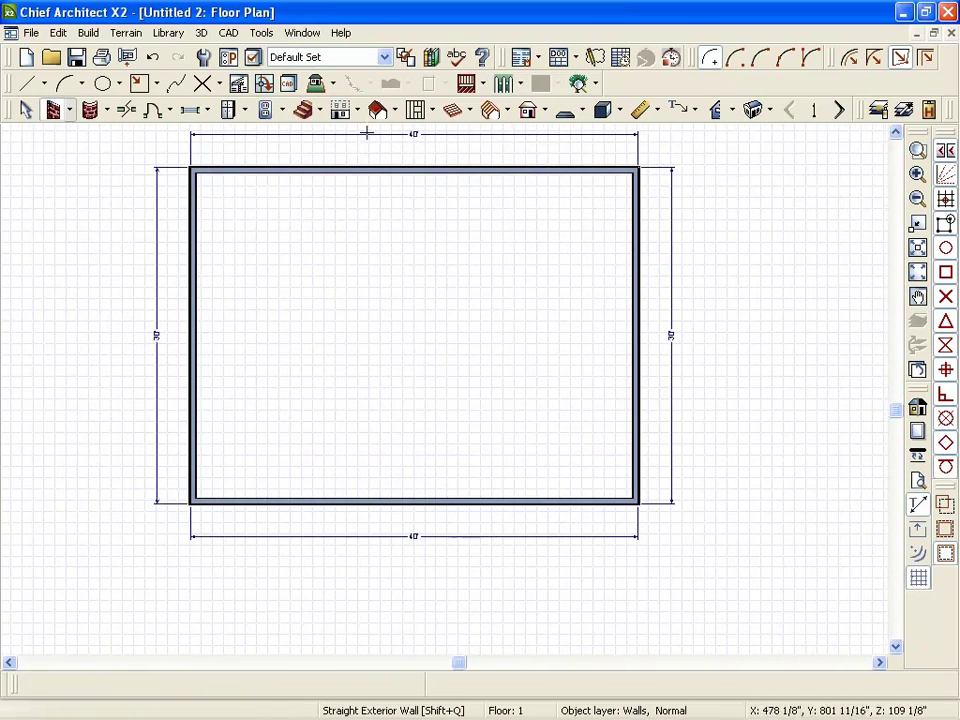
{"action": "left_click", "coordinate": [69, 110]}
{"action": "left_click", "coordinate": [90, 154]}
{"action": "mouse_move", "coordinate": [420, 177]}
{"action": "left_mouse_down"}
{"action": "mouse_move", "coordinate": [390, 471]}
{"action": "mouse_move", "coordinate": [400, 495]}
{"action": "left_mouse_up"}
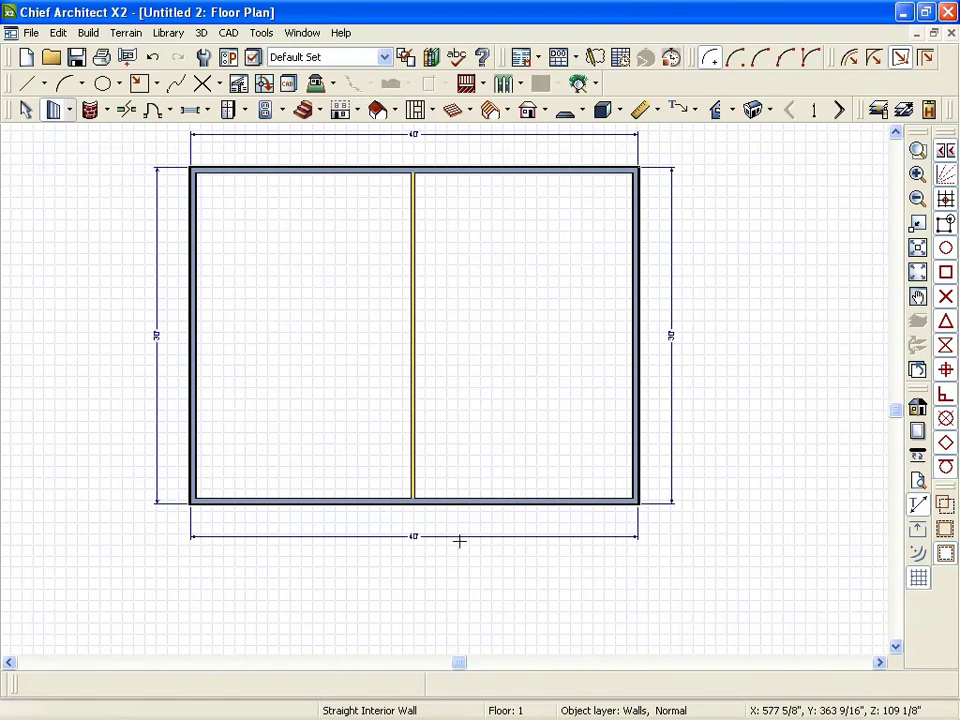
Open the right-hand room's specification and set its ceiling height to 12'
{"action": "left_click", "coordinate": [482, 309]}
{"action": "left_click", "coordinate": [317, 313]}
{"action": "left_click", "coordinate": [495, 288]}
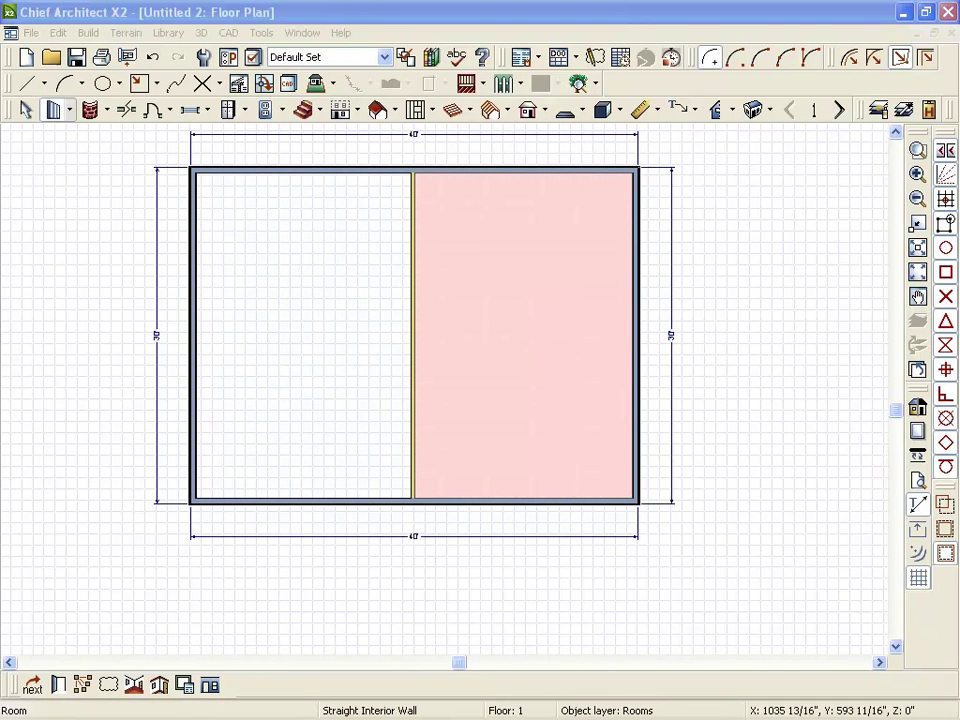
{"action": "right_click", "coordinate": [565, 321]}
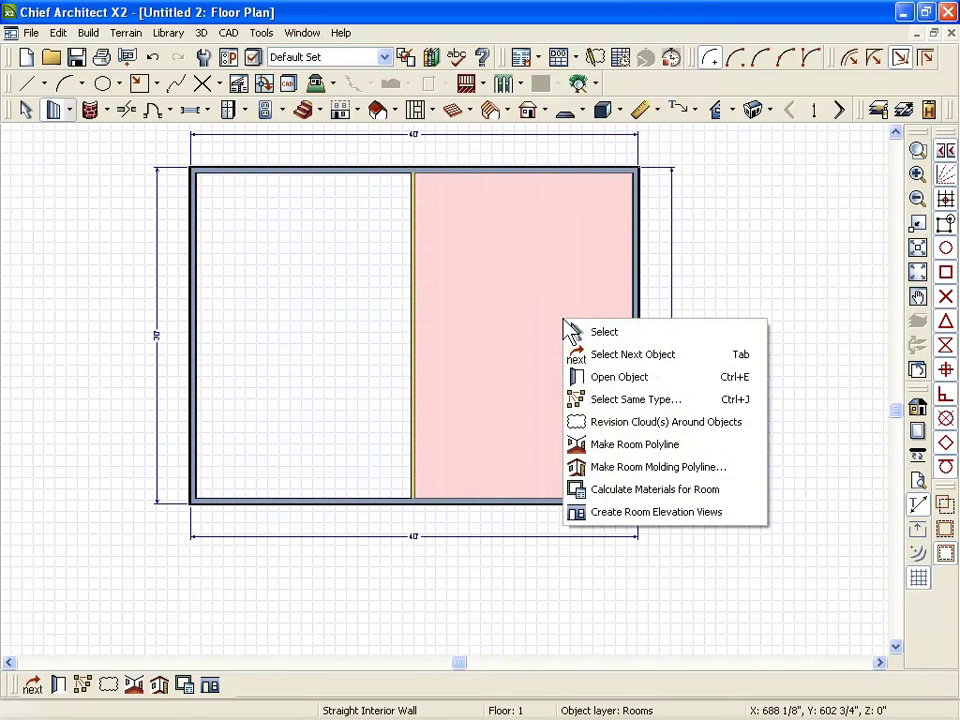
{"action": "left_click", "coordinate": [579, 376]}
{"action": "left_click_drag", "start_coordinate": [350, 132], "coordinate": [487, 103]}
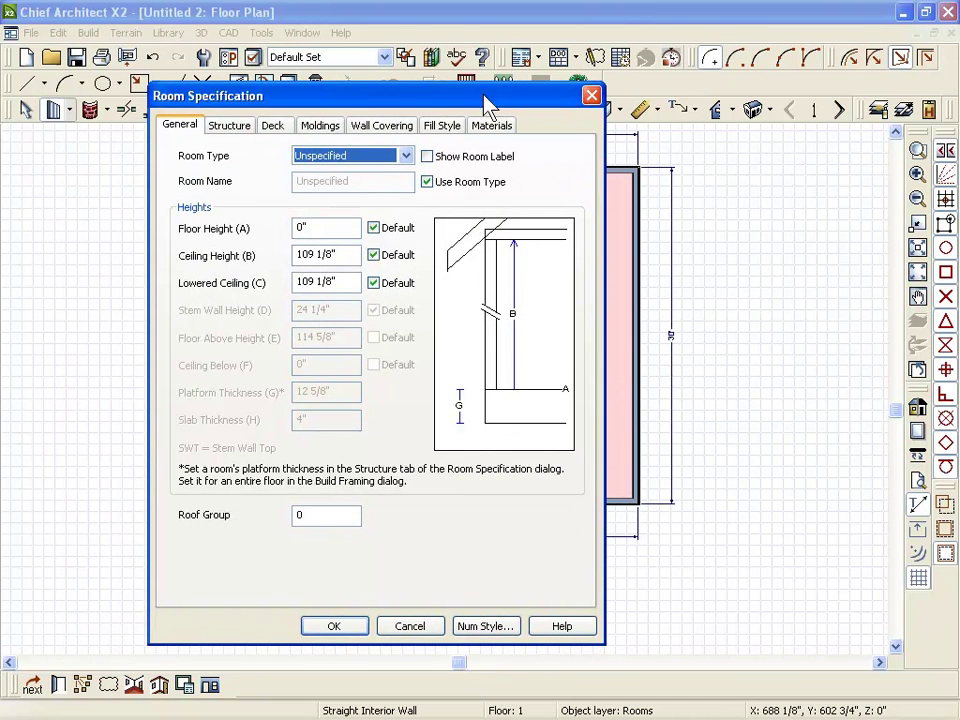
{"action": "left_click", "coordinate": [341, 254]}
{"action": "type", "text": "12"}
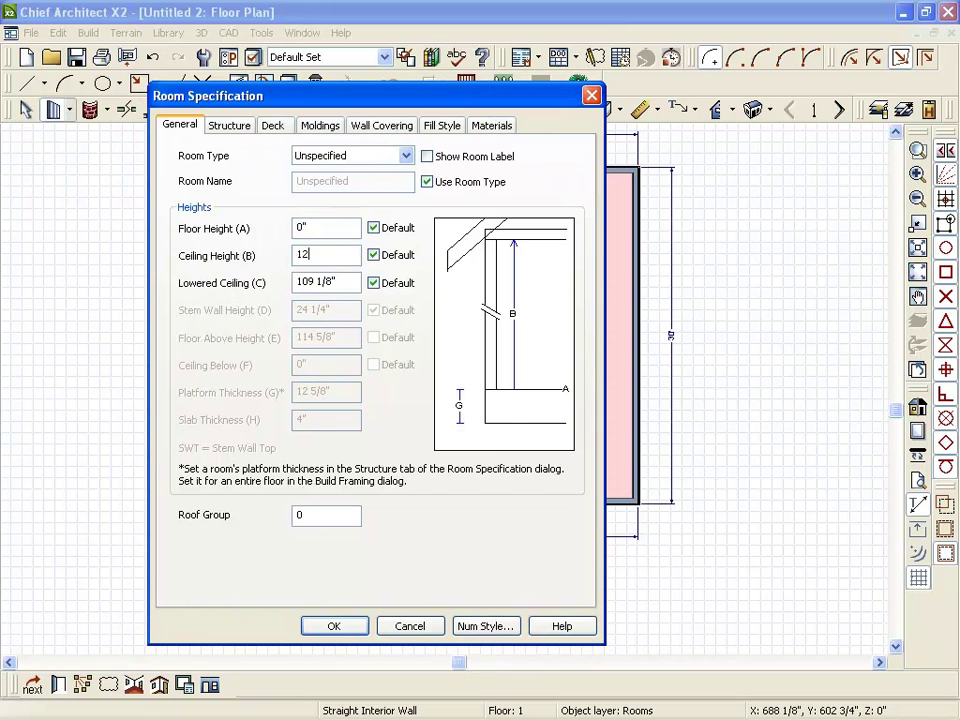
{"action": "type", "text": "'"}
{"action": "key", "text": "Tab"}
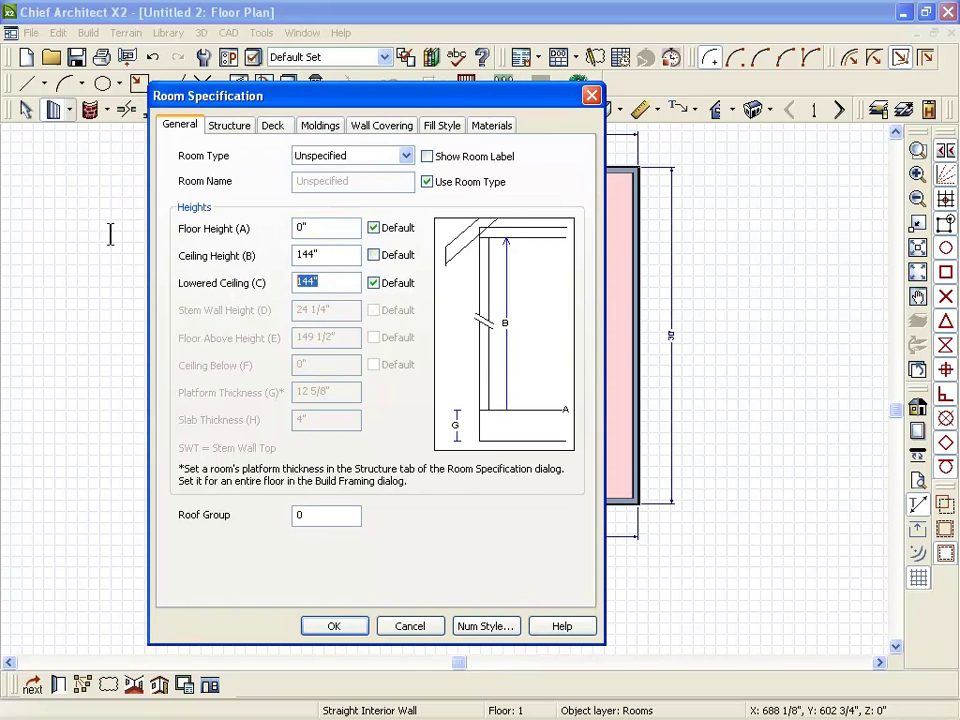
Set the room's floor height to 24" and its ceiling height to 120", and apply the specification
{"action": "left_click", "coordinate": [324, 230]}
{"action": "type", "text": "24"}
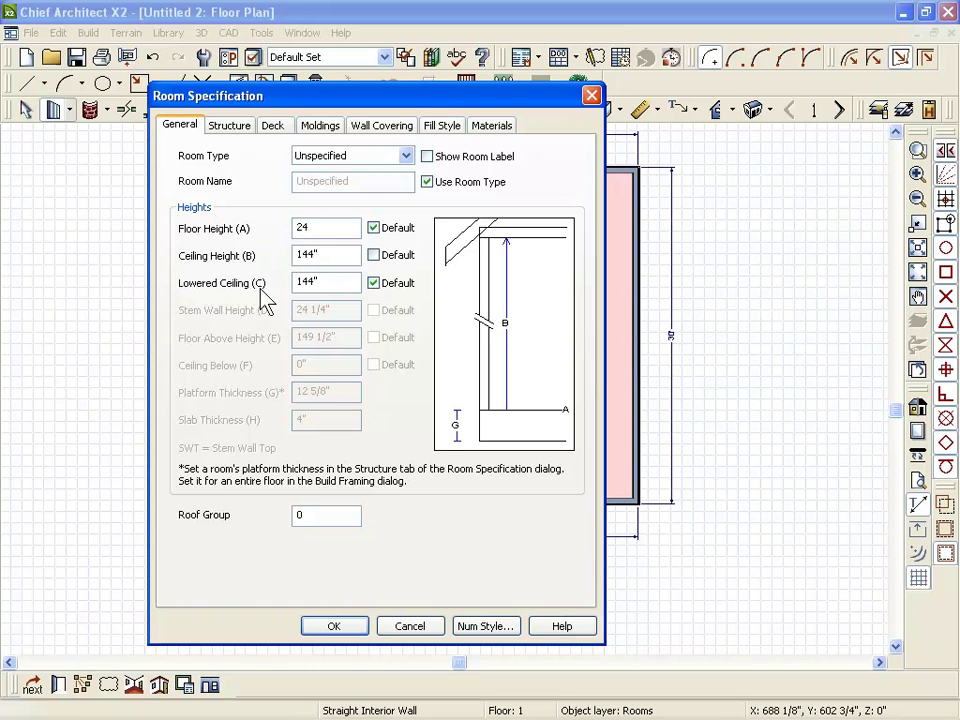
{"action": "key", "text": "Tab"}
{"action": "type", "text": "120"}
{"action": "key", "text": "Tab"}
{"action": "left_click", "coordinate": [381, 625]}
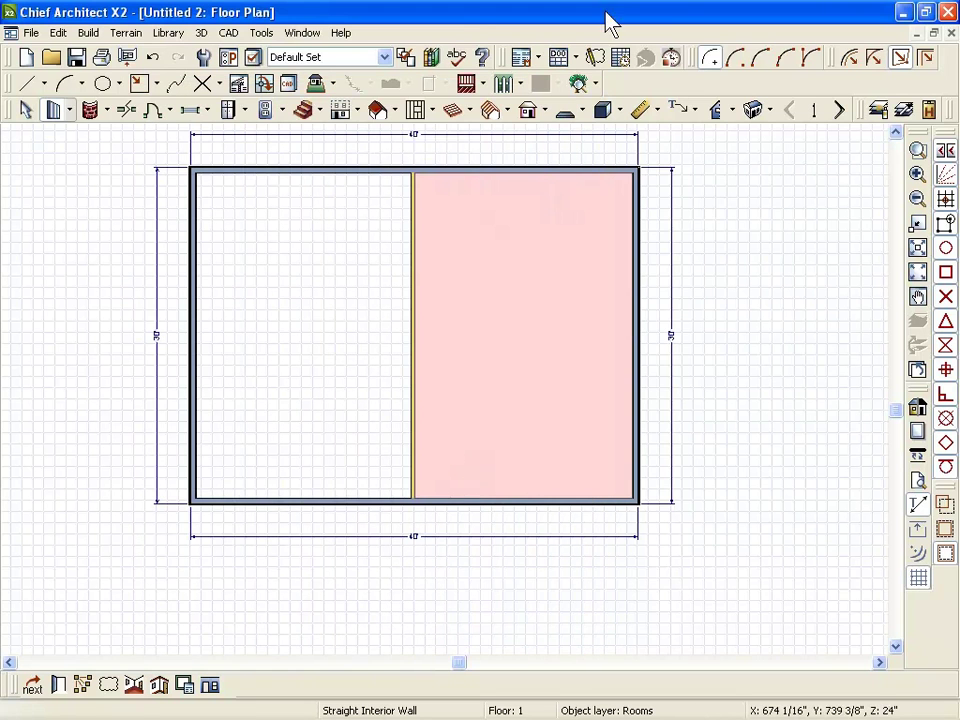
Examine the floor and ceiling heights of both rooms in a backclipped cross section and close the view
{"action": "left_click", "coordinate": [716, 110]}
{"action": "left_click_drag", "start_coordinate": [444, 320], "coordinate": [441, 232]}
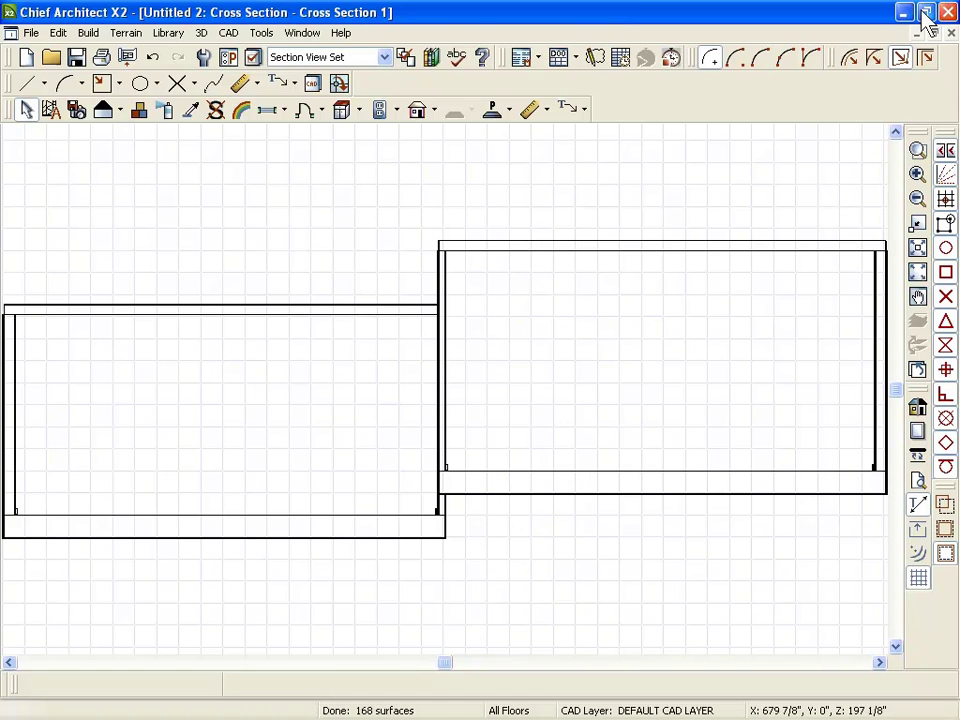
{"action": "left_click", "coordinate": [951, 34]}
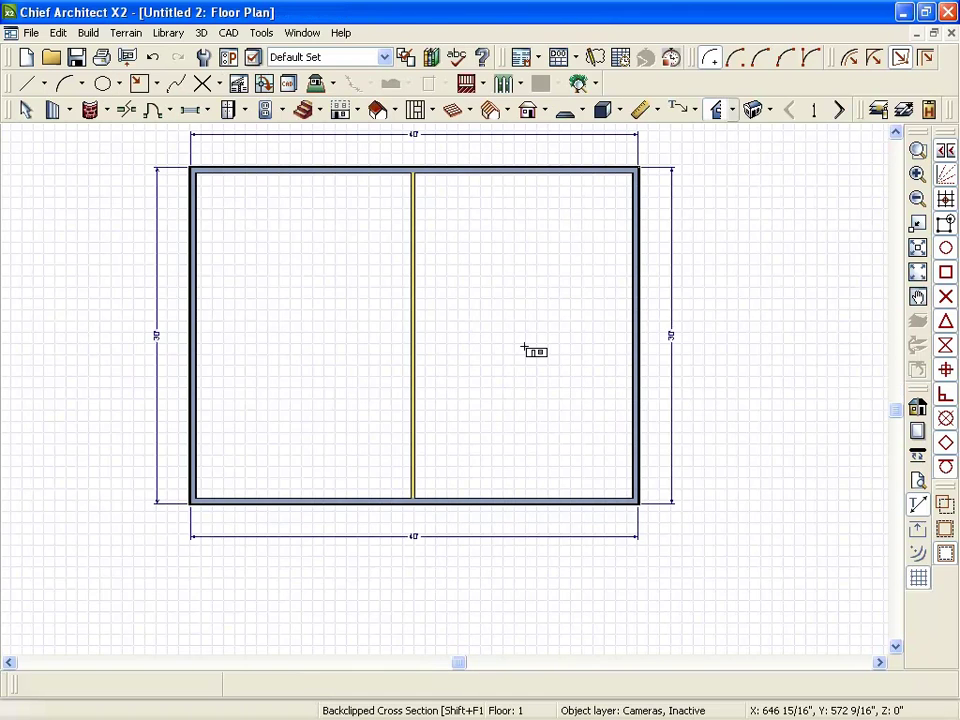
Build a new second floor derived from the first floor plan
{"action": "left_click", "coordinate": [357, 111]}
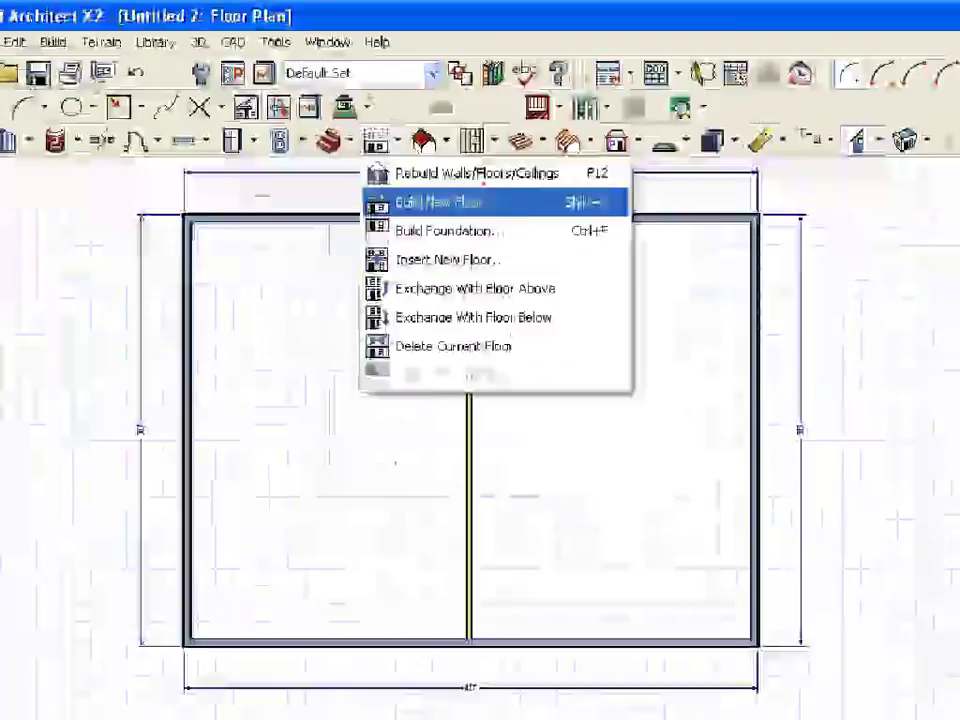
{"action": "left_click", "coordinate": [470, 315]}
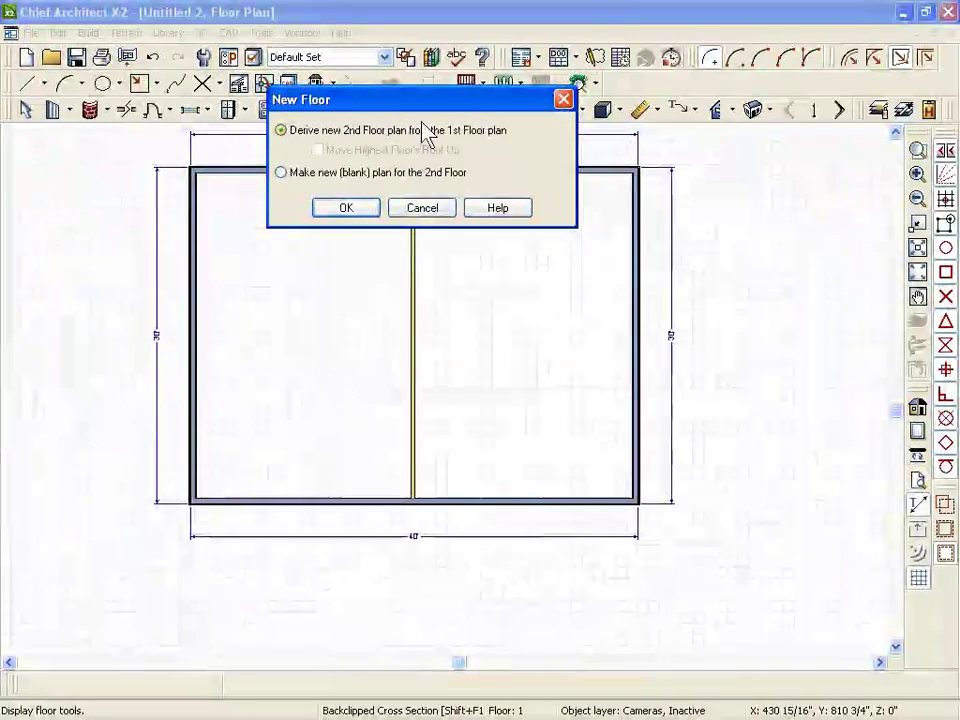
{"action": "left_click", "coordinate": [376, 206]}
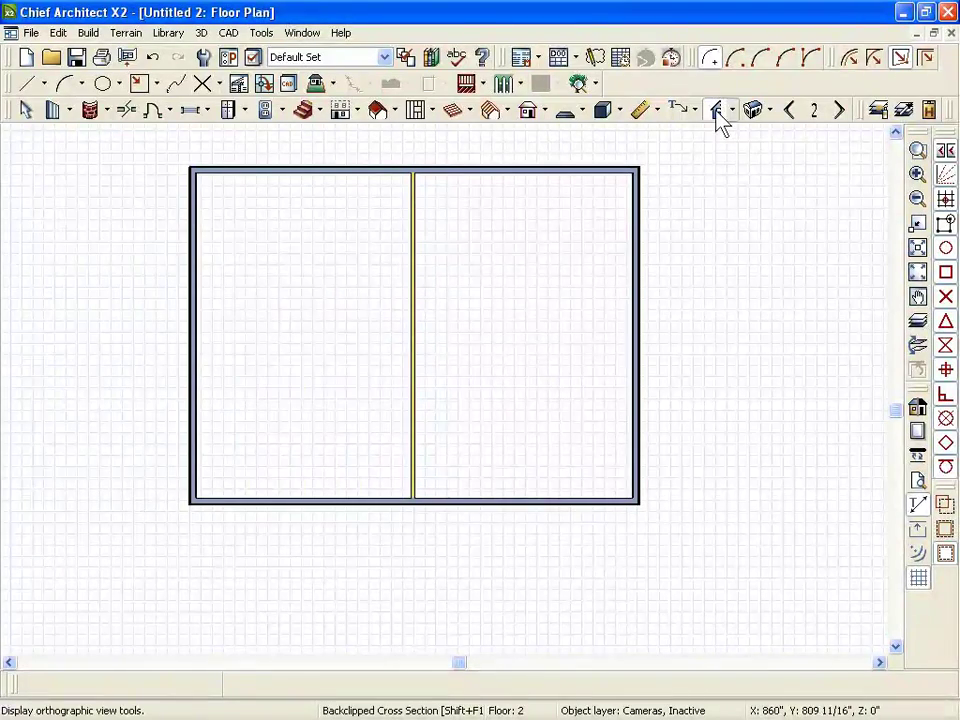
Examine the two-storey model in a backclipped cross section, tracing the lower right room's height and the ceiling line, and close the view
{"action": "left_click", "coordinate": [716, 110]}
{"action": "left_click_drag", "start_coordinate": [468, 336], "coordinate": [467, 260]}
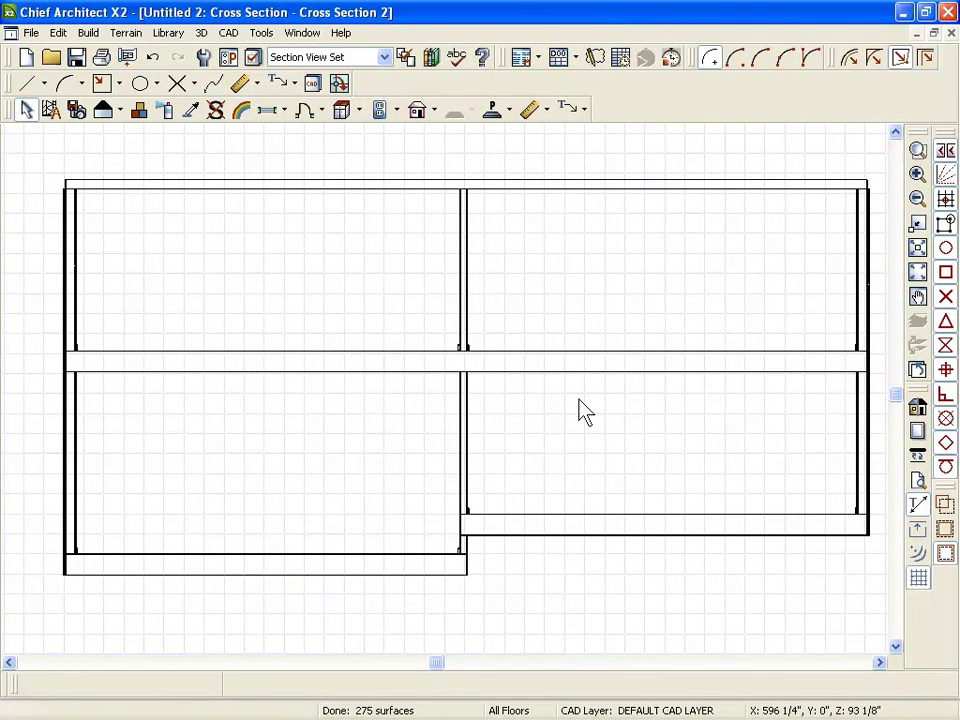
{"action": "key", "text": "ctrl+2"}
{"action": "left_click_drag", "start_coordinate": [601, 505], "coordinate": [616, 396]}
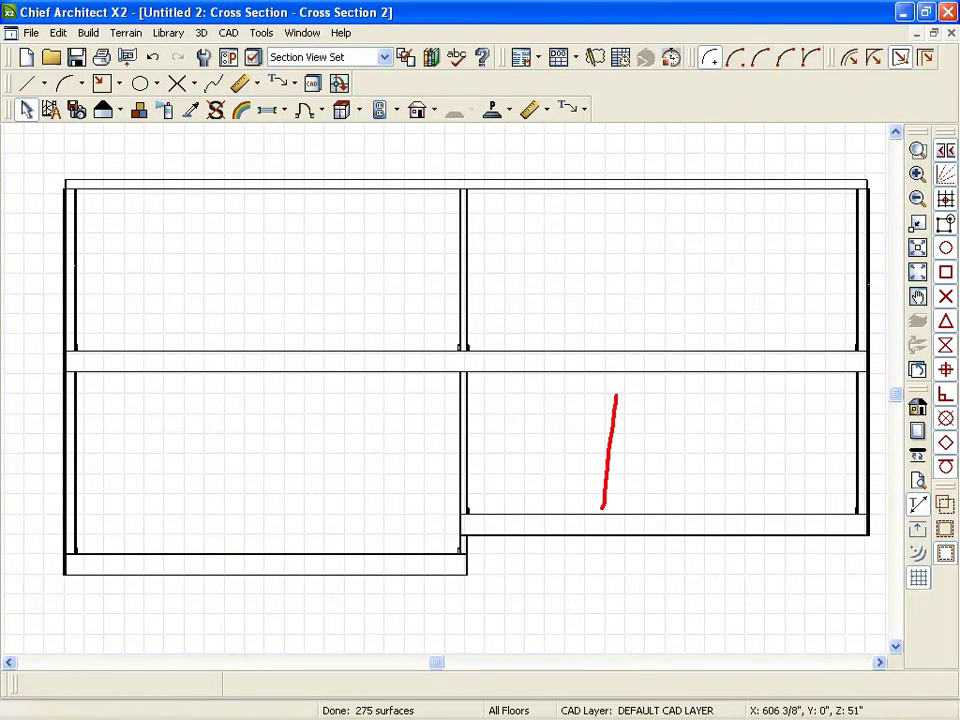
{"action": "left_click_drag", "start_coordinate": [309, 372], "coordinate": [866, 374]}
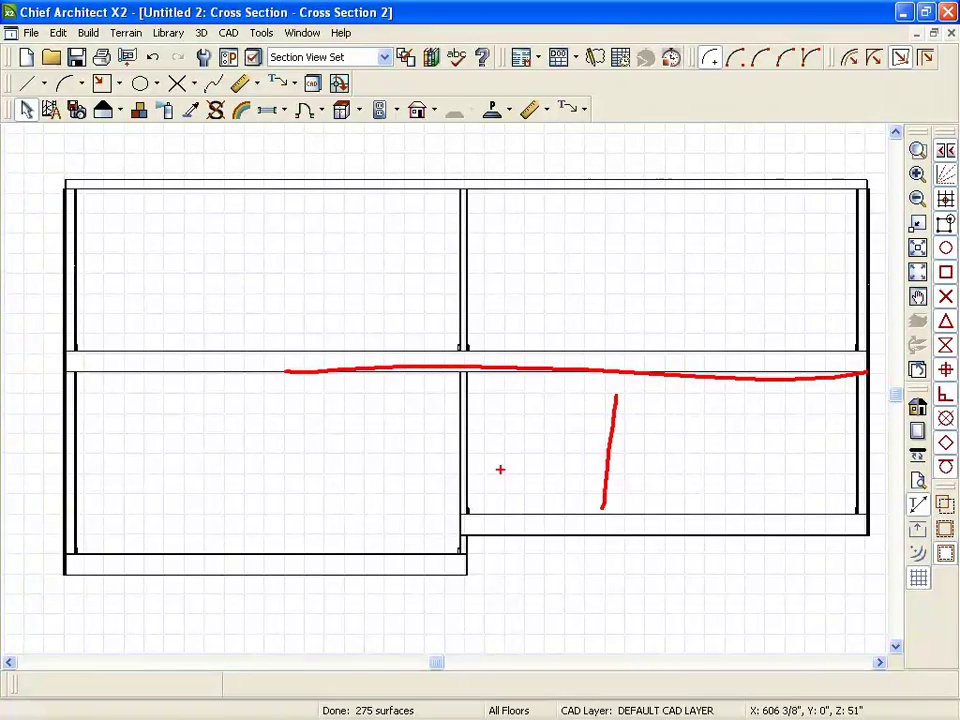
{"action": "key", "text": "Escape"}
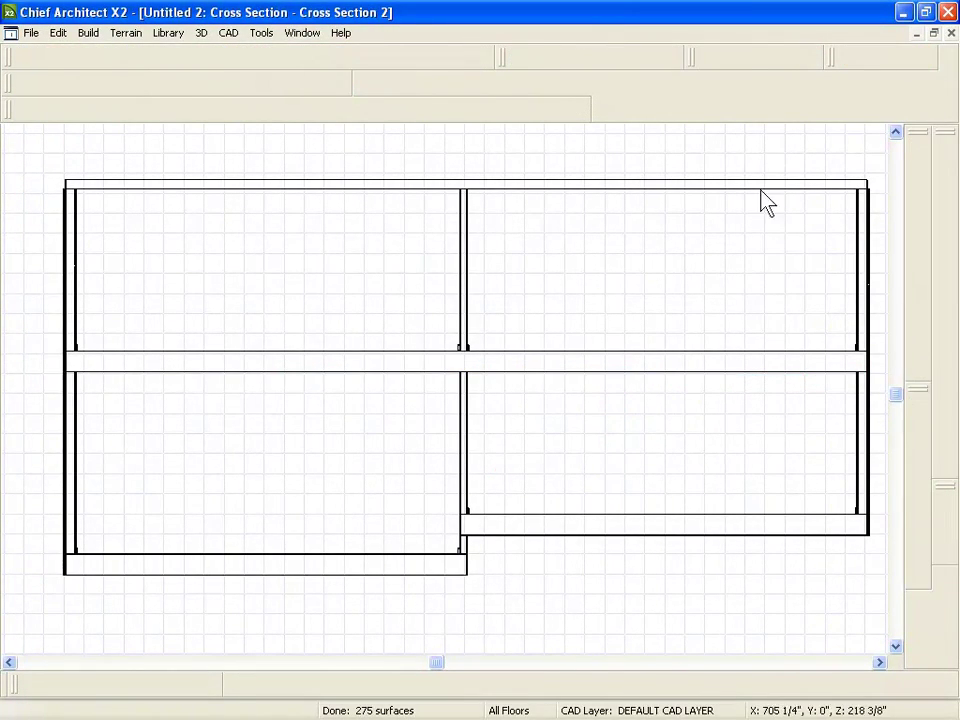
{"action": "left_click", "coordinate": [949, 33]}
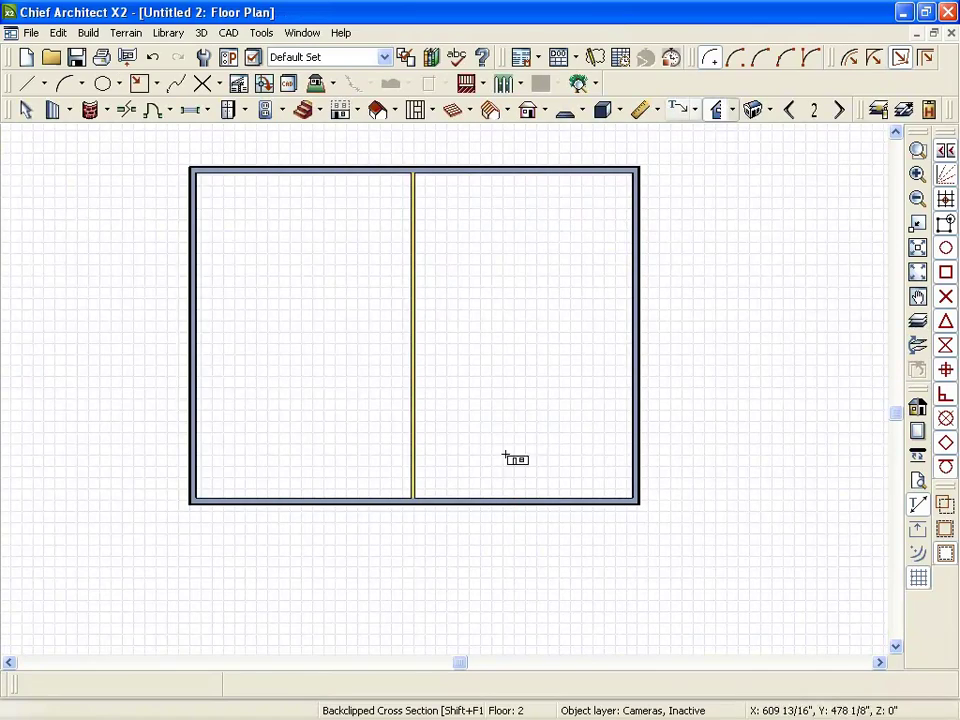
Open the second floor's right-hand room specification and set its Ceiling Below height to 12'
{"action": "scroll", "coordinate": [441, 297], "scroll_direction": "up", "scroll_amount": 1}
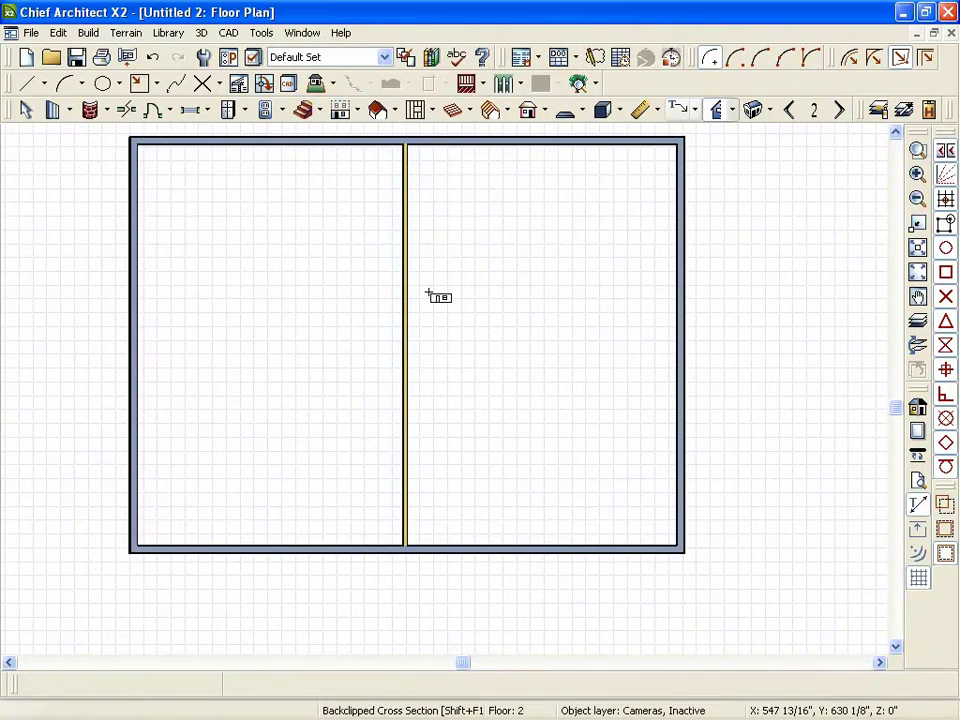
{"action": "left_click", "coordinate": [55, 110]}
{"action": "left_click", "coordinate": [491, 242]}
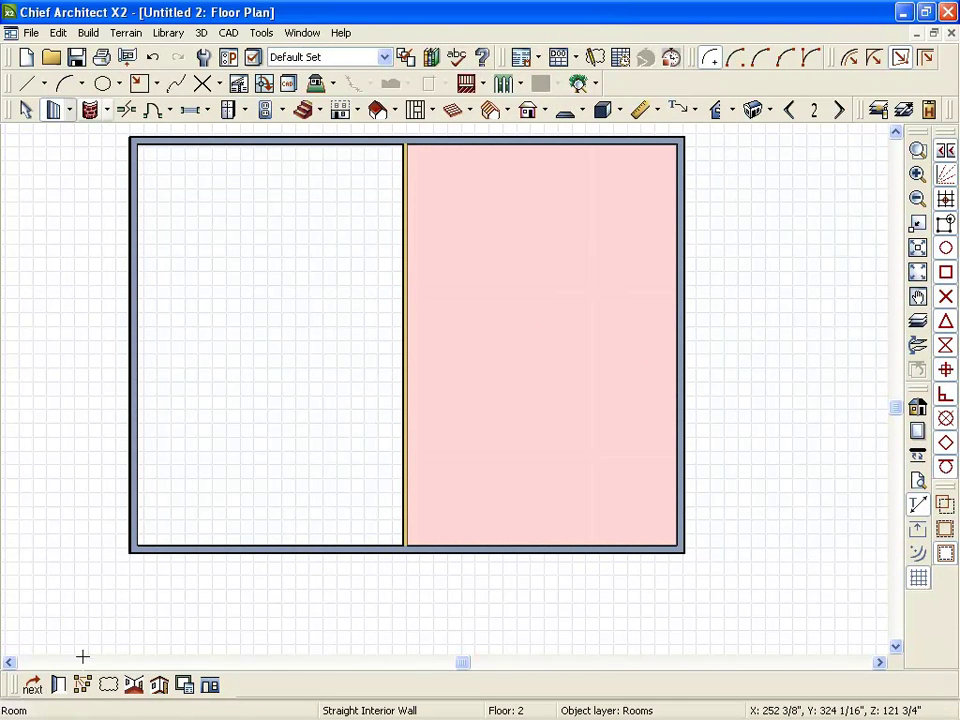
{"action": "left_click", "coordinate": [814, 112]}
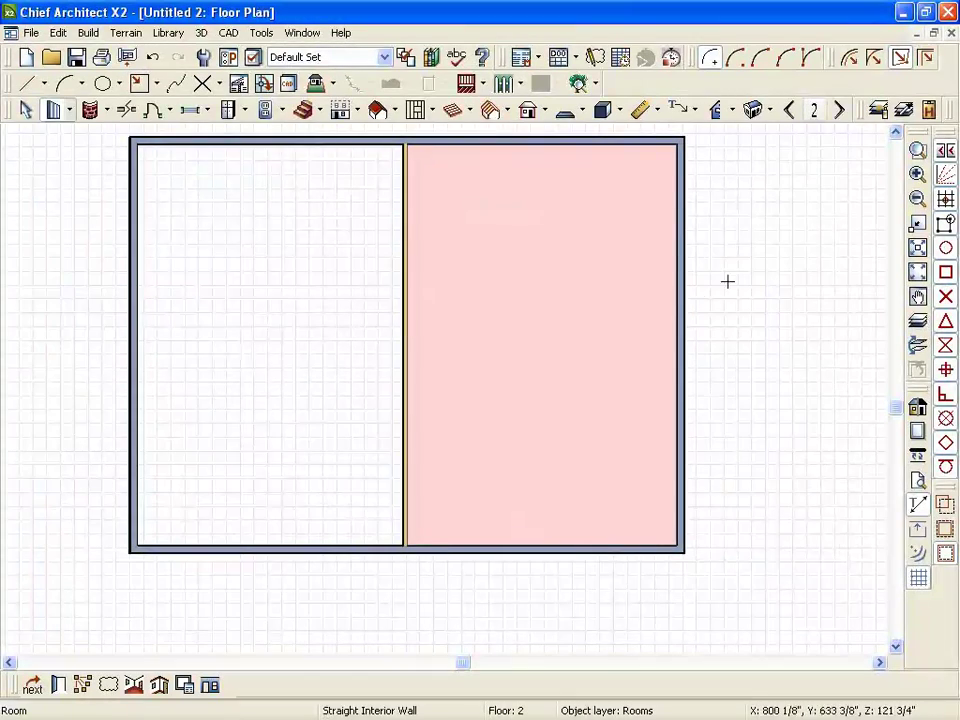
{"action": "left_click", "coordinate": [80, 686]}
{"action": "left_click_drag", "start_coordinate": [318, 133], "coordinate": [570, 65]}
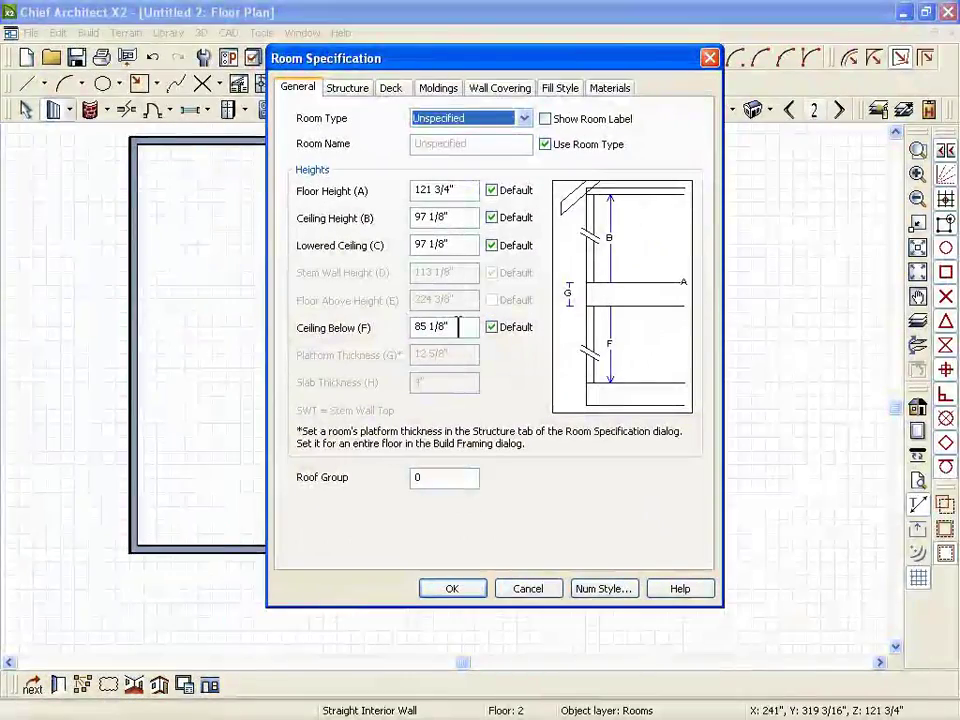
{"action": "double_click", "coordinate": [488, 378]}
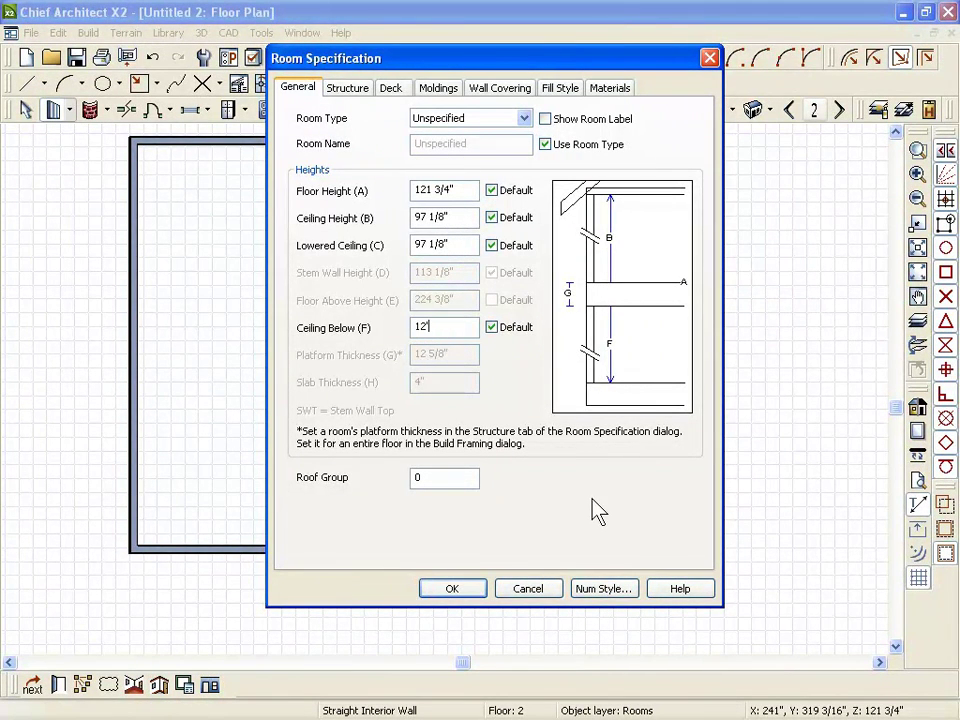
{"action": "left_click", "coordinate": [466, 241]}
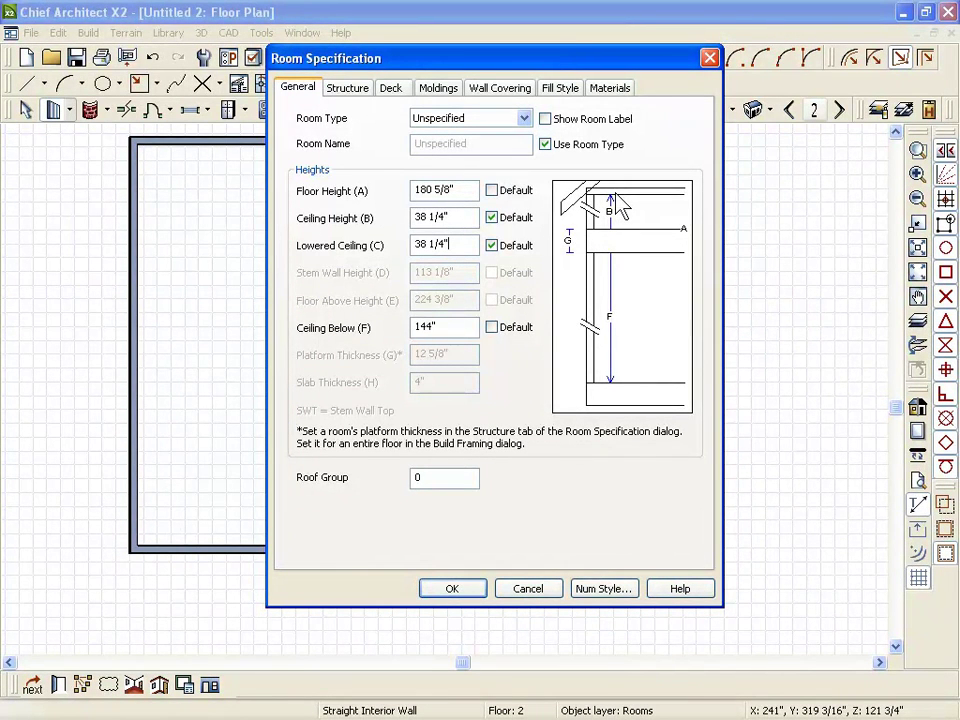
Set the upper right-hand room's ceiling height to 8' and apply the specification
{"action": "left_click_drag", "start_coordinate": [472, 217], "coordinate": [318, 254]}
{"action": "type", "text": "8'"}
{"action": "left_click", "coordinate": [432, 247]}
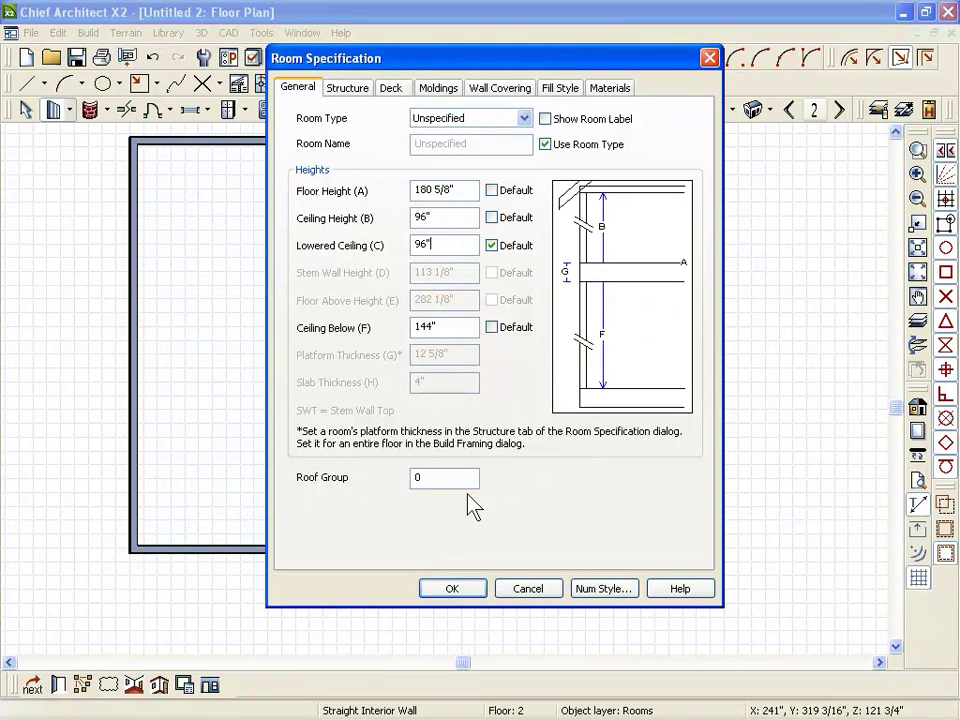
{"action": "left_click", "coordinate": [461, 588]}
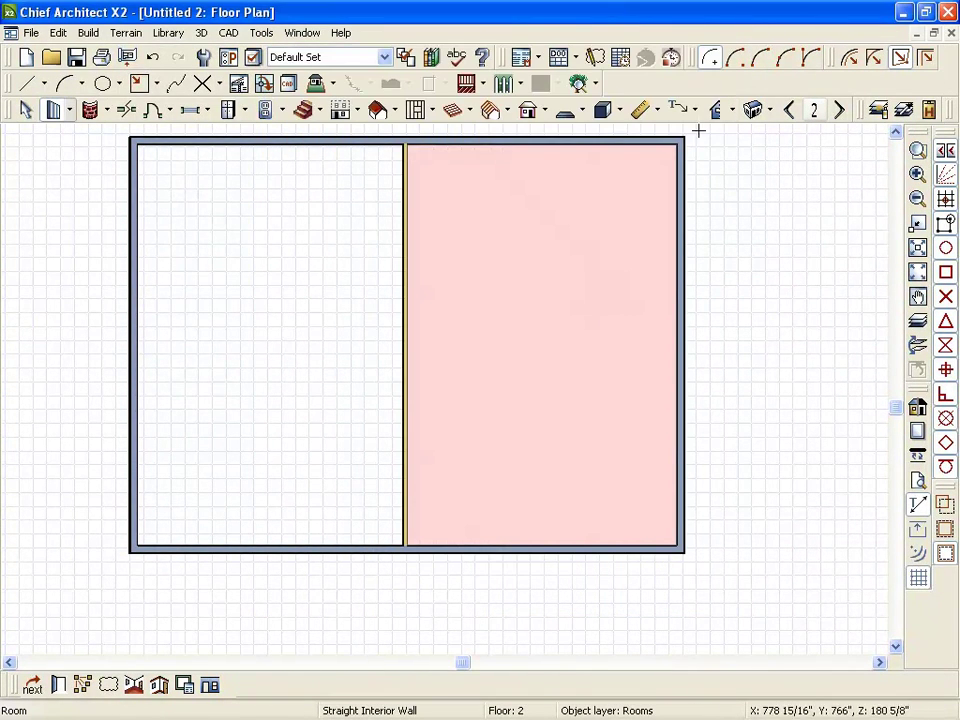
Cut a backclipped cross section through both floors to examine the raised right-hand rooms, and close the view
{"action": "left_click", "coordinate": [731, 110]}
{"action": "left_click", "coordinate": [521, 399]}
{"action": "left_click", "coordinate": [719, 112]}
{"action": "left_click_drag", "start_coordinate": [584, 280], "coordinate": [587, 170]}
{"action": "left_click", "coordinate": [585, 172]}
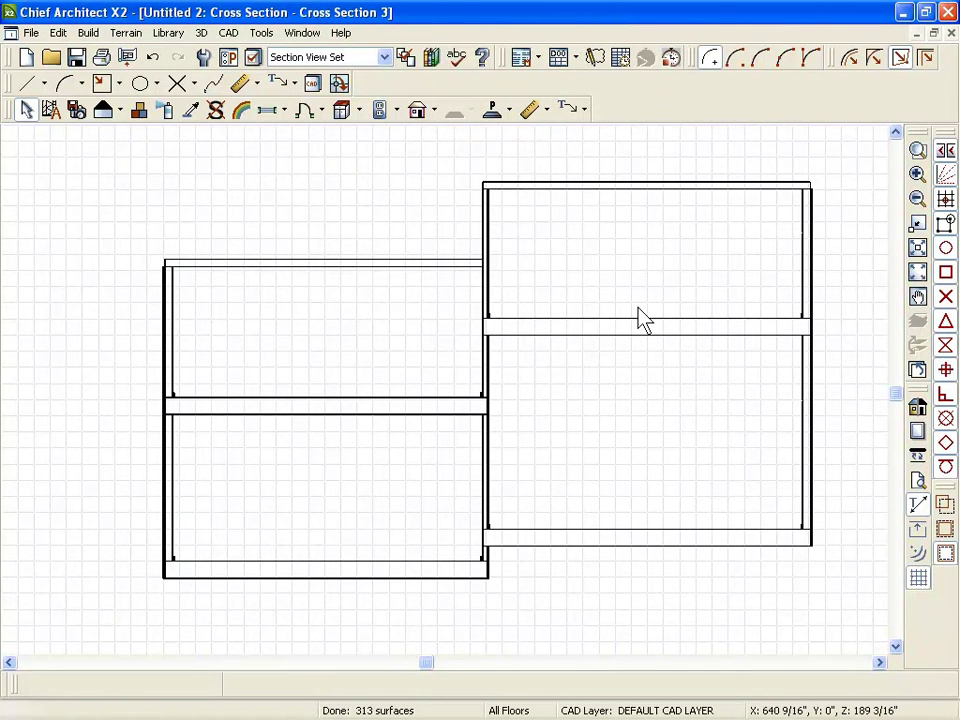
{"action": "left_click", "coordinate": [951, 33]}
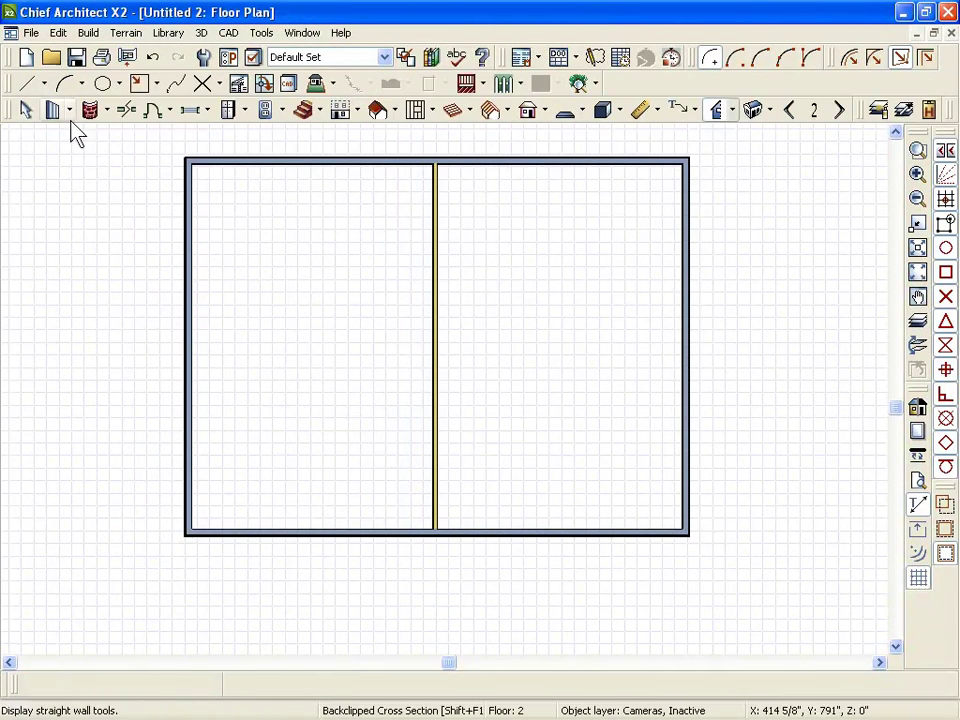
Divide the second floor's right-hand room into eight smaller rooms with straight interior walls
{"action": "left_click", "coordinate": [53, 110]}
{"action": "left_click_drag", "start_coordinate": [435, 254], "coordinate": [688, 257]}
{"action": "mouse_move", "coordinate": [585, 258]}
{"action": "left_mouse_down"}
{"action": "mouse_move", "coordinate": [570, 553]}
{"action": "mouse_move", "coordinate": [585, 530]}
{"action": "left_mouse_up"}
{"action": "left_click_drag", "start_coordinate": [583, 437], "coordinate": [436, 435]}
{"action": "mouse_move", "coordinate": [528, 435]}
{"action": "left_mouse_down"}
{"action": "mouse_move", "coordinate": [542, 364]}
{"action": "mouse_move", "coordinate": [528, 363]}
{"action": "left_mouse_up"}
{"action": "mouse_move", "coordinate": [528, 363]}
{"action": "left_mouse_down"}
{"action": "mouse_move", "coordinate": [591, 365]}
{"action": "mouse_move", "coordinate": [733, 317]}
{"action": "left_mouse_up"}
{"action": "left_click_drag", "start_coordinate": [525, 255], "coordinate": [528, 160]}
{"action": "mouse_move", "coordinate": [585, 463]}
{"action": "left_mouse_down"}
{"action": "mouse_move", "coordinate": [589, 446]}
{"action": "mouse_move", "coordinate": [683, 463]}
{"action": "left_mouse_up"}
{"action": "scroll", "coordinate": [789, 377], "scroll_direction": "up", "scroll_amount": 1}
{"action": "scroll", "coordinate": [430, 445], "scroll_direction": "down", "scroll_amount": 1}
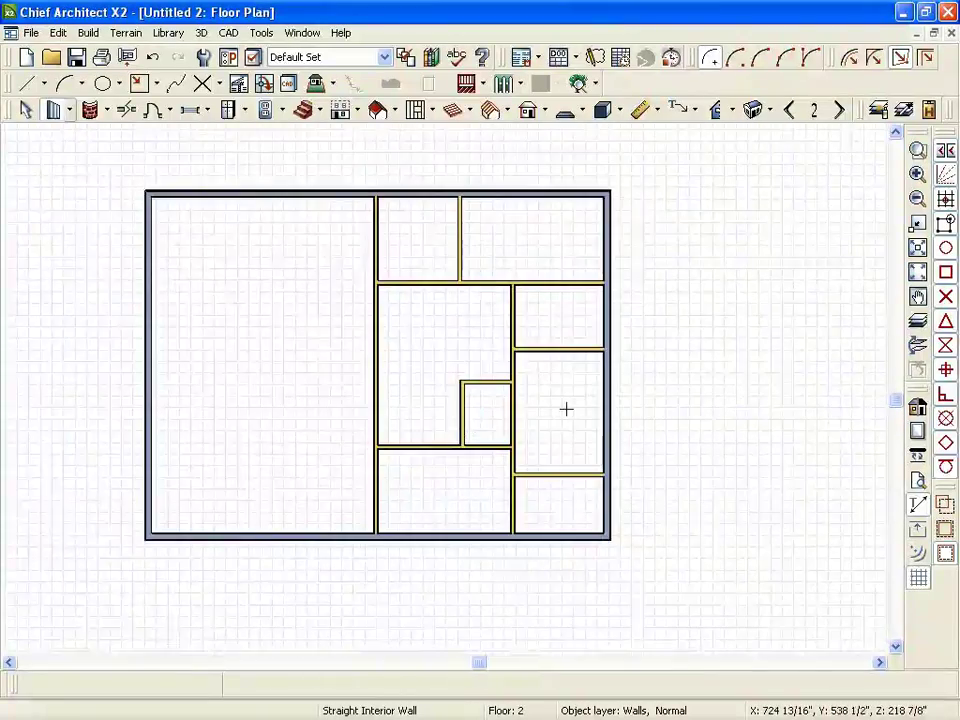
Create a perspective full overview of the model in Glass House rendering and orbit it to examine the floor and ceiling levels
{"action": "scroll", "coordinate": [635, 364], "scroll_direction": "up", "scroll_amount": 1}
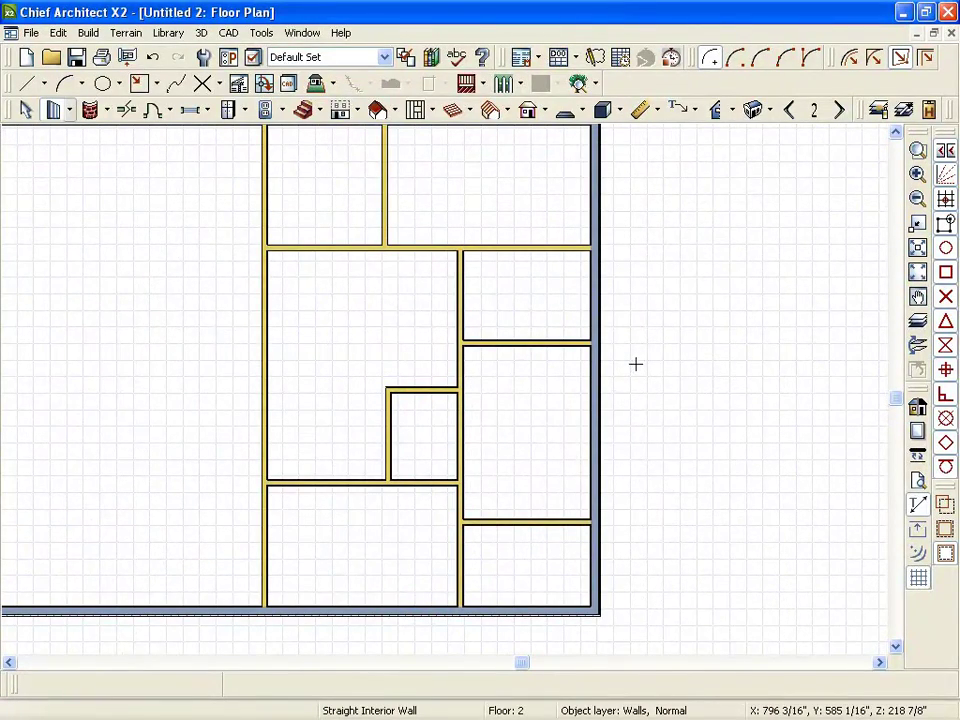
{"action": "left_click", "coordinate": [755, 111]}
{"action": "left_click_drag", "start_coordinate": [582, 438], "coordinate": [568, 371]}
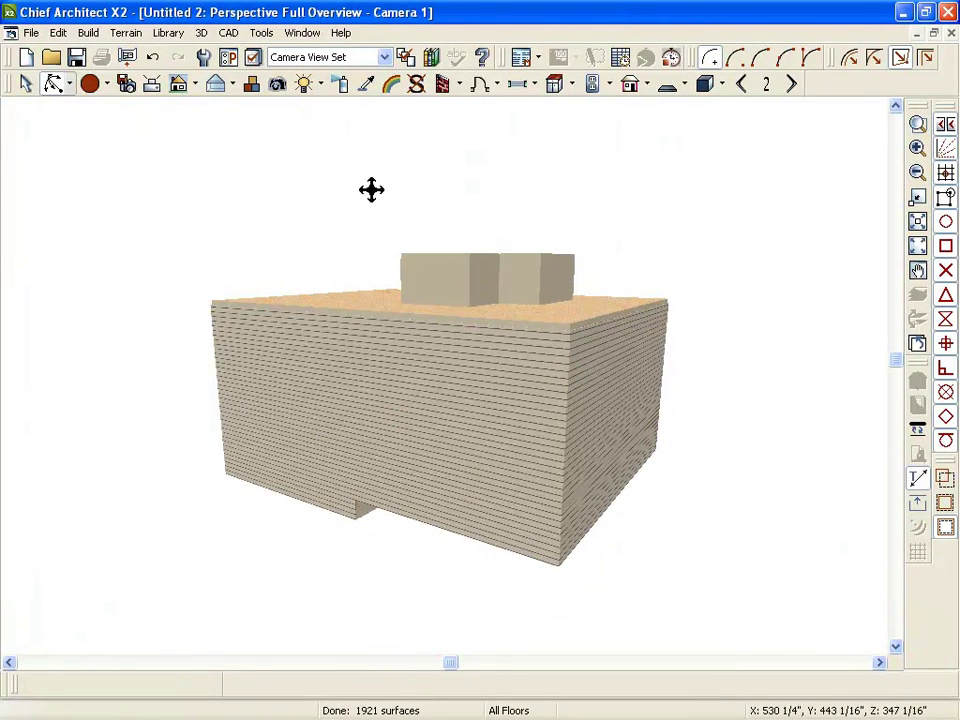
{"action": "left_click", "coordinate": [230, 85]}
{"action": "left_click", "coordinate": [240, 154]}
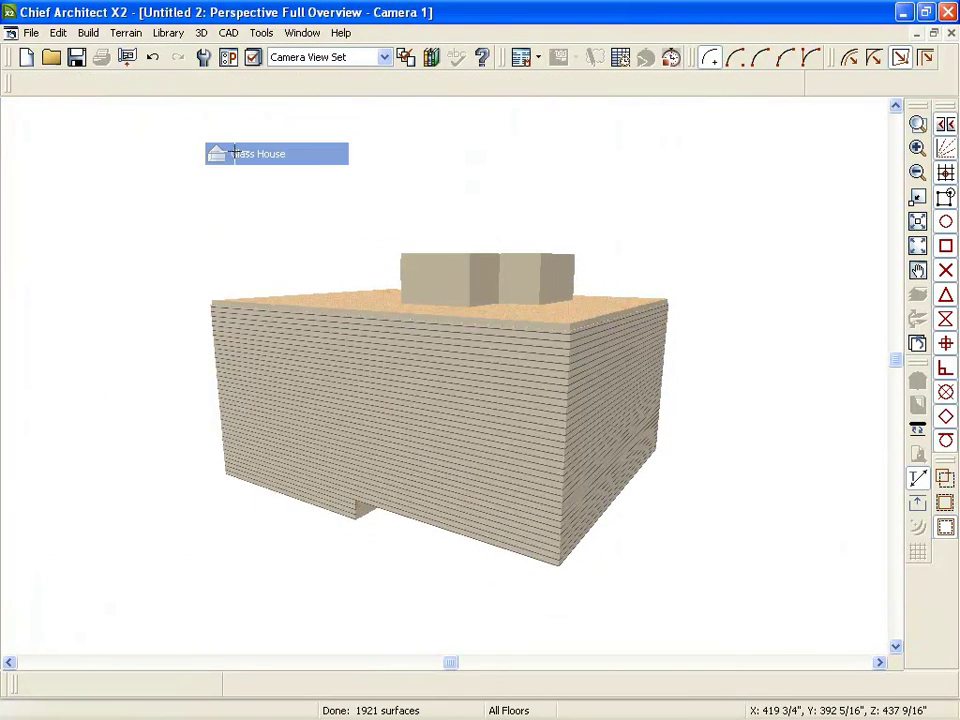
{"action": "left_click_drag", "start_coordinate": [574, 407], "coordinate": [524, 385]}
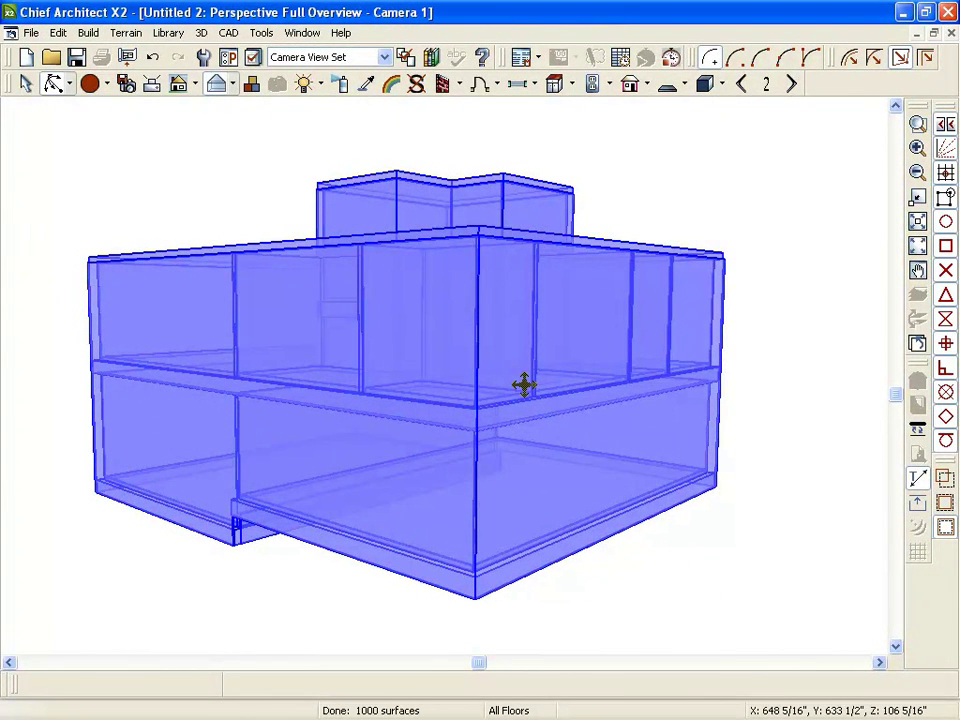
{"action": "left_click", "coordinate": [524, 385]}
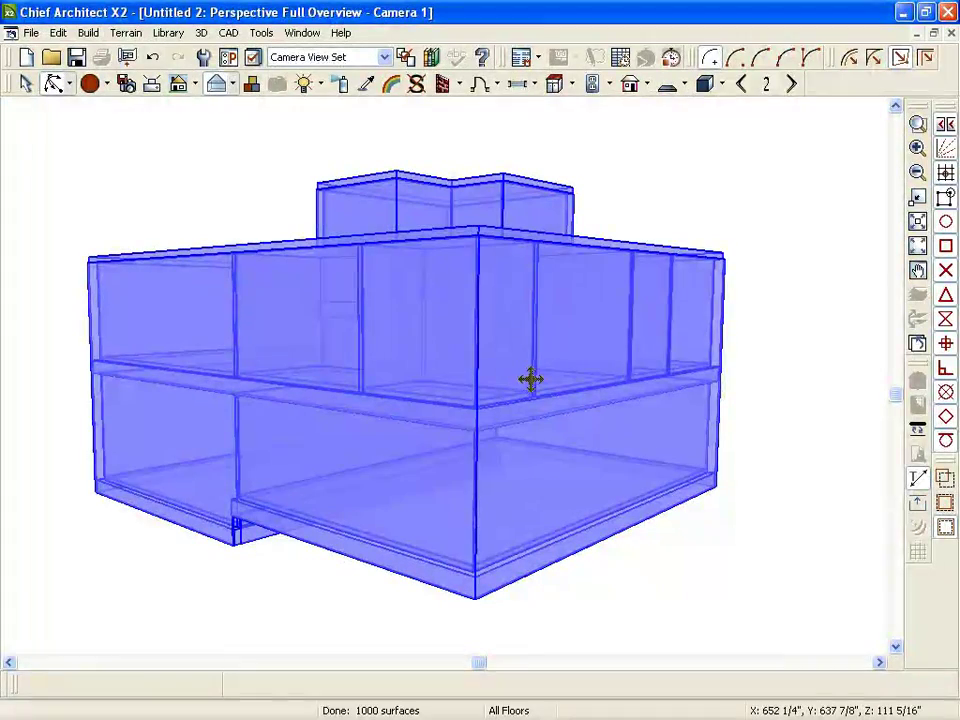
Close the 3D overview and examine the floor, ceiling and ceiling-below heights in the second floor's L-shaped room specification
{"action": "left_click", "coordinate": [951, 32]}
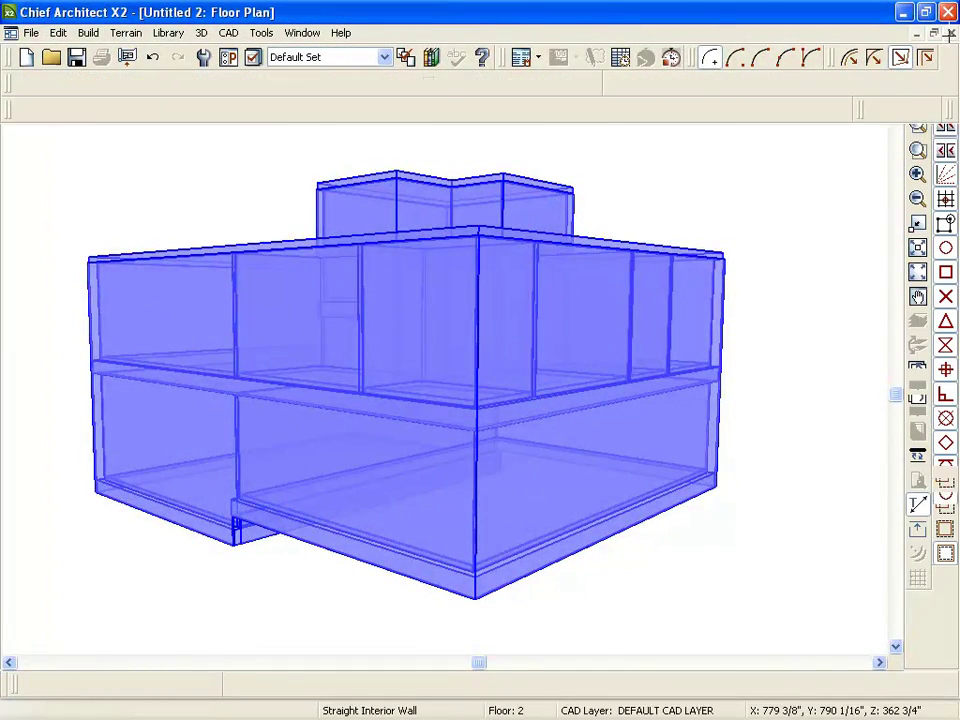
{"action": "scroll", "coordinate": [611, 564], "scroll_direction": "down", "scroll_amount": 1}
{"action": "scroll", "coordinate": [574, 594], "scroll_direction": "up", "scroll_amount": 2}
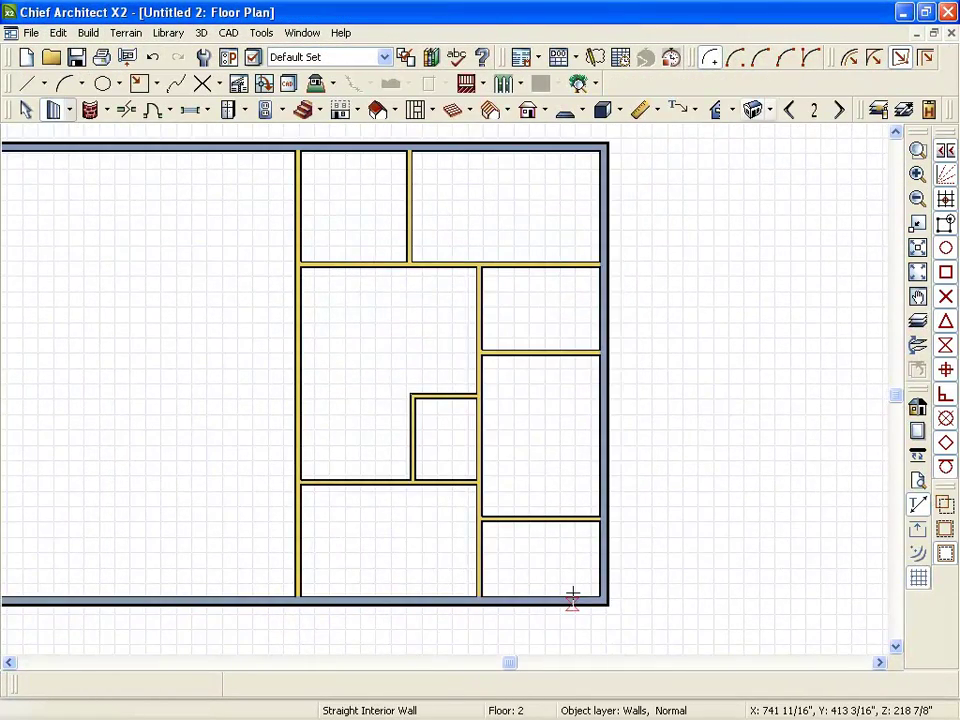
{"action": "scroll", "coordinate": [783, 370], "scroll_direction": "down", "scroll_amount": 1}
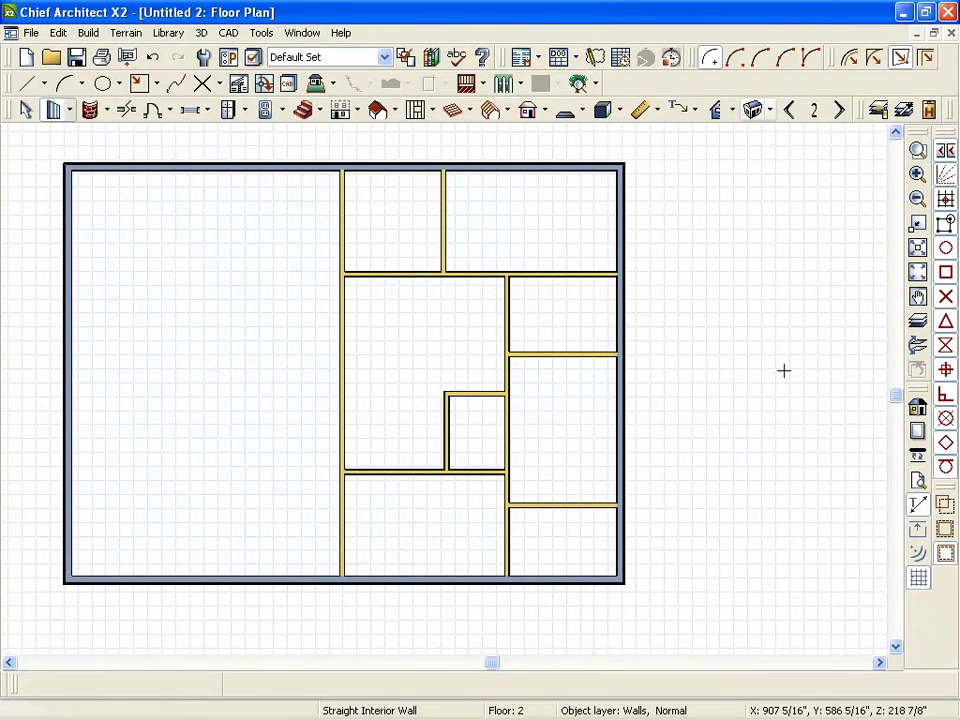
{"action": "left_click", "coordinate": [439, 354]}
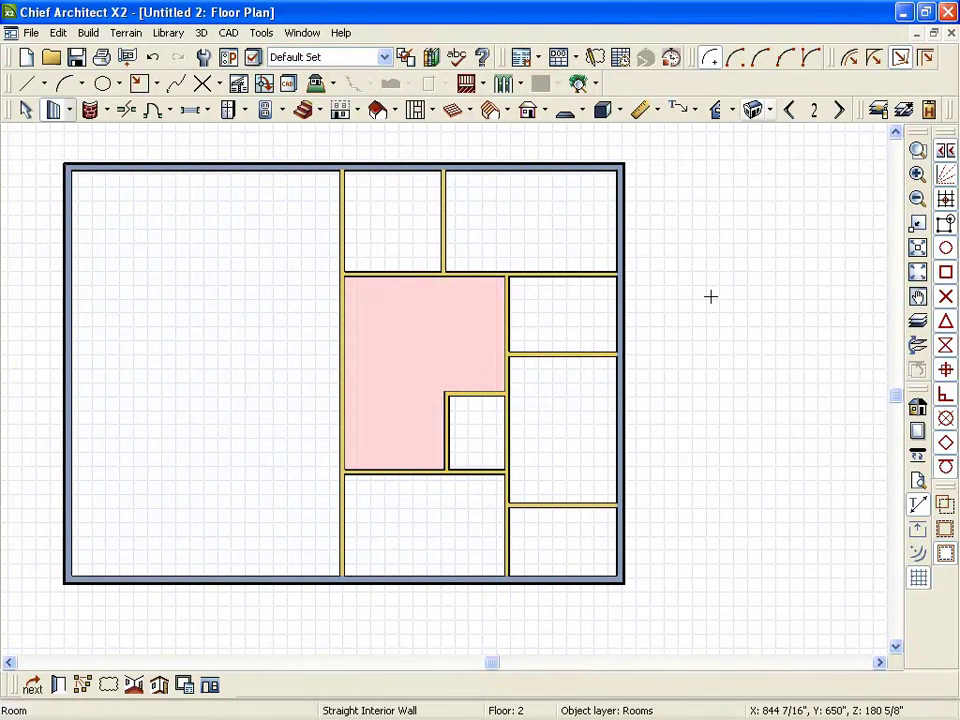
{"action": "left_click", "coordinate": [58, 685]}
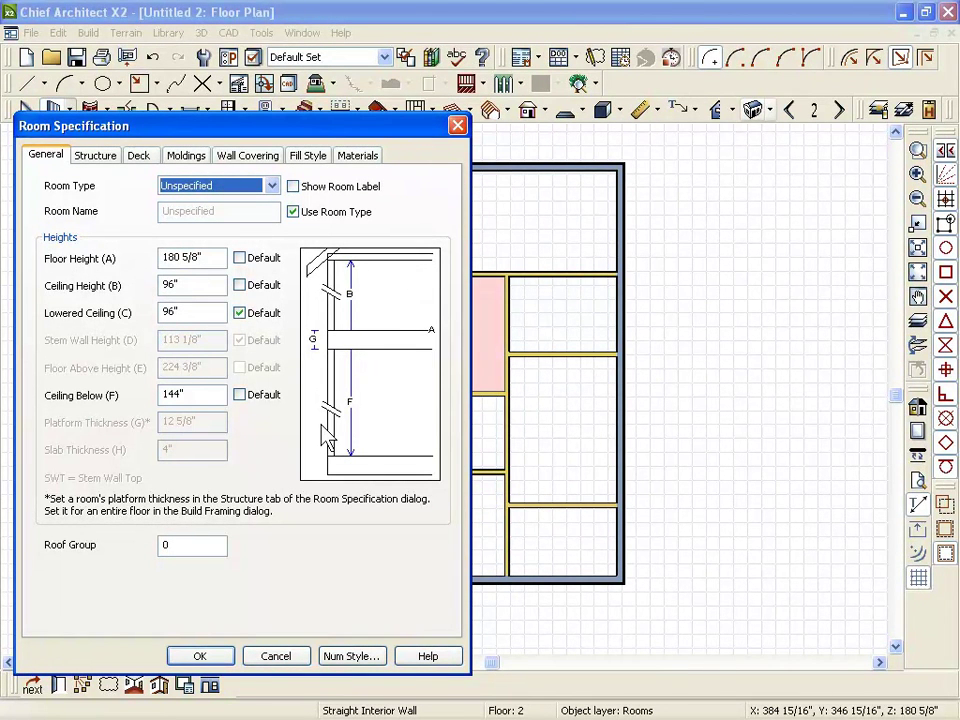
{"action": "left_click", "coordinate": [276, 656]}
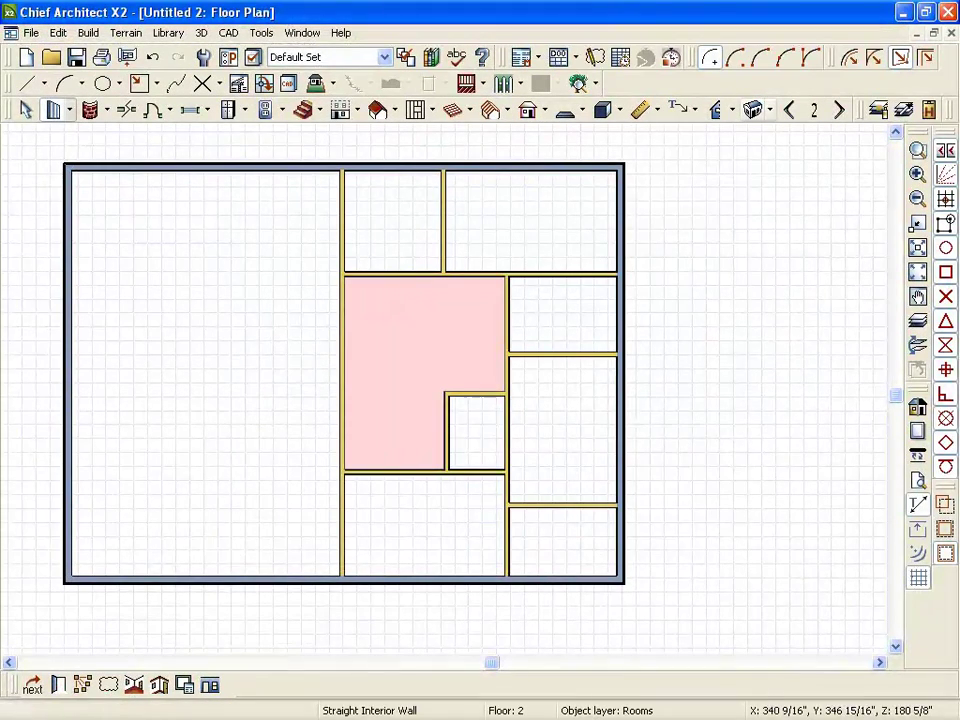
Load the L-shaped room's Floor Height and Ceiling Height as the attributes for making other rooms the same
{"action": "left_click", "coordinate": [80, 686]}
{"action": "left_click_drag", "start_coordinate": [343, 150], "coordinate": [152, 84]}
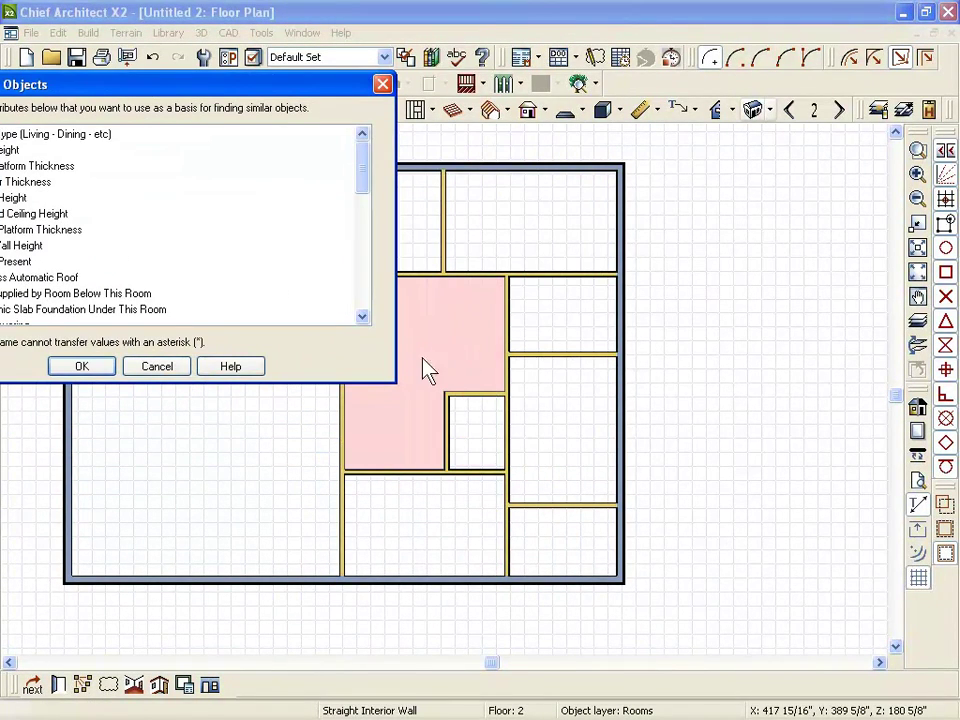
{"action": "left_click_drag", "start_coordinate": [208, 88], "coordinate": [580, 100]}
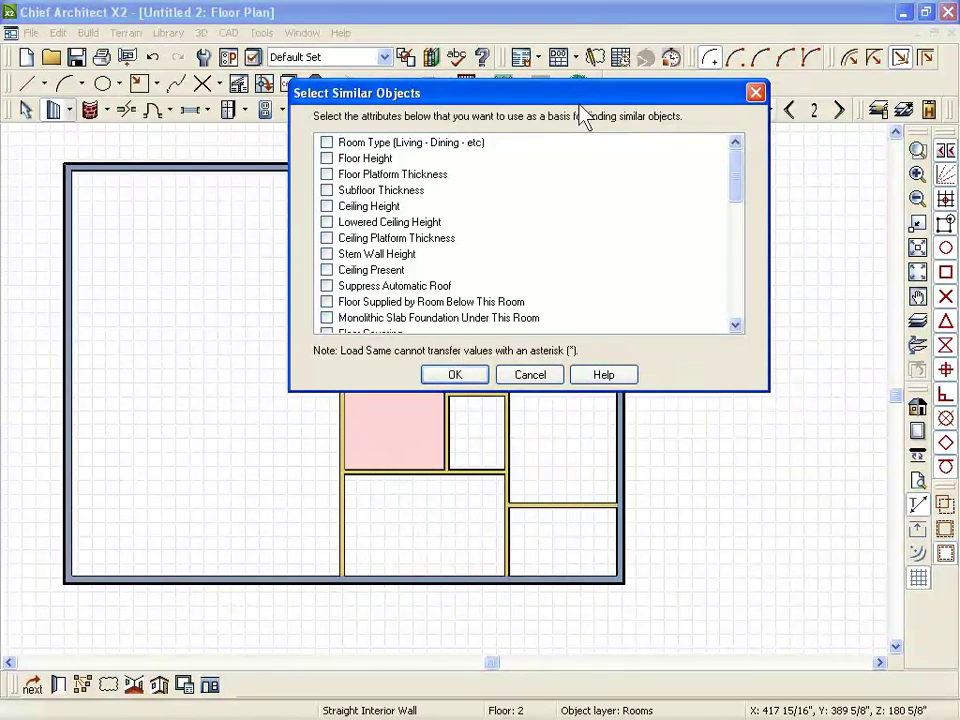
{"action": "left_click", "coordinate": [327, 206]}
{"action": "left_click_drag", "start_coordinate": [735, 189], "coordinate": [757, 138]}
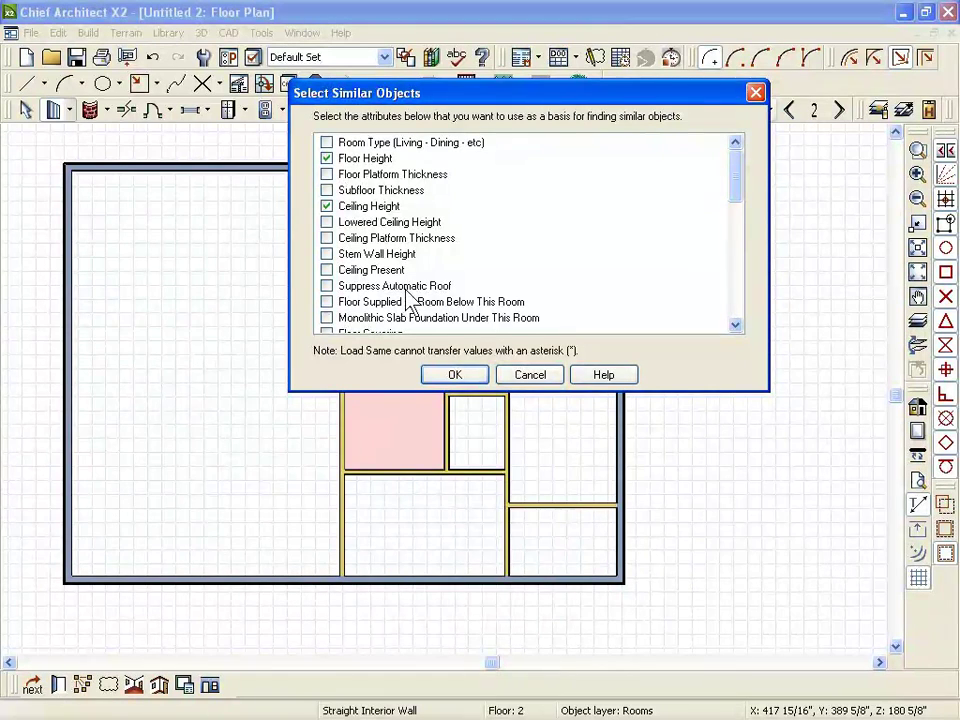
{"action": "left_click", "coordinate": [455, 376]}
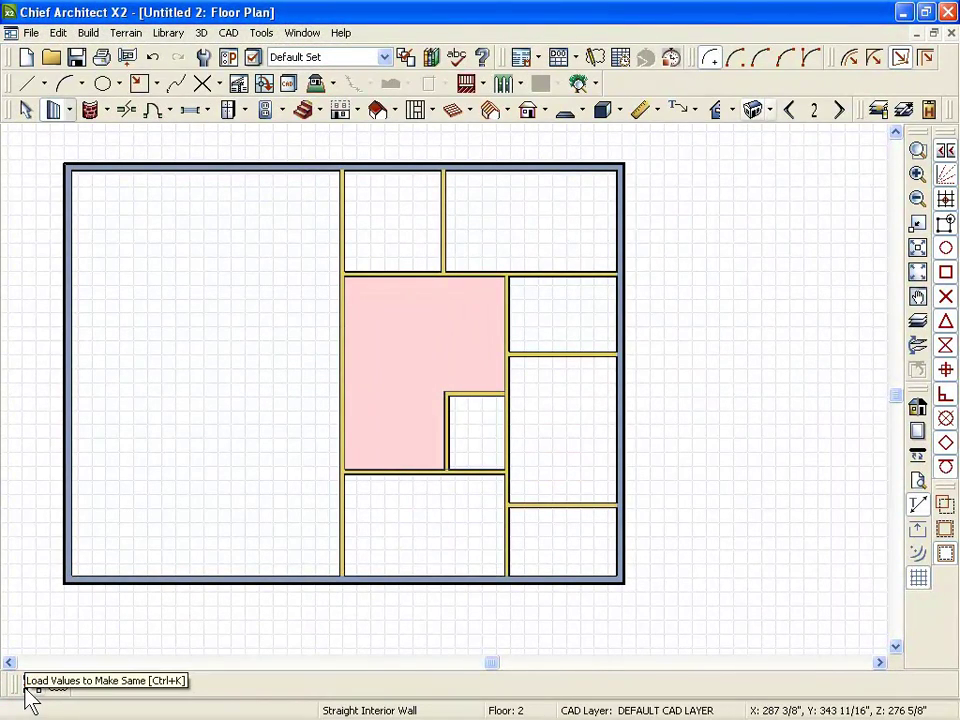
Apply the loaded floor and ceiling heights to the seven other small rooms on the second floor
{"action": "left_click", "coordinate": [30, 688]}
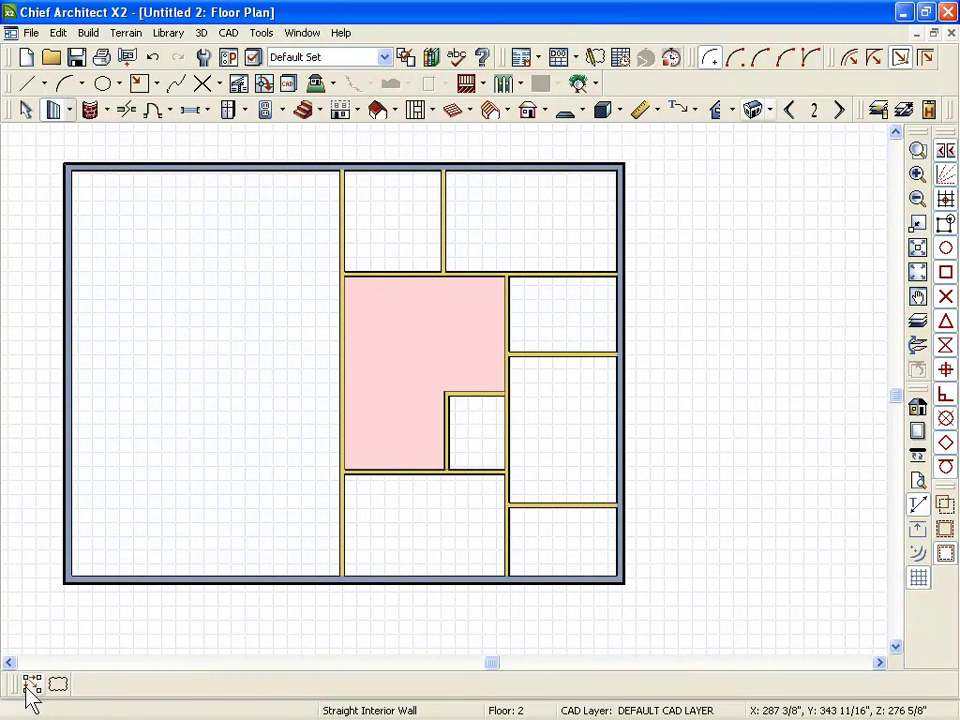
{"action": "left_click", "coordinate": [400, 222]}
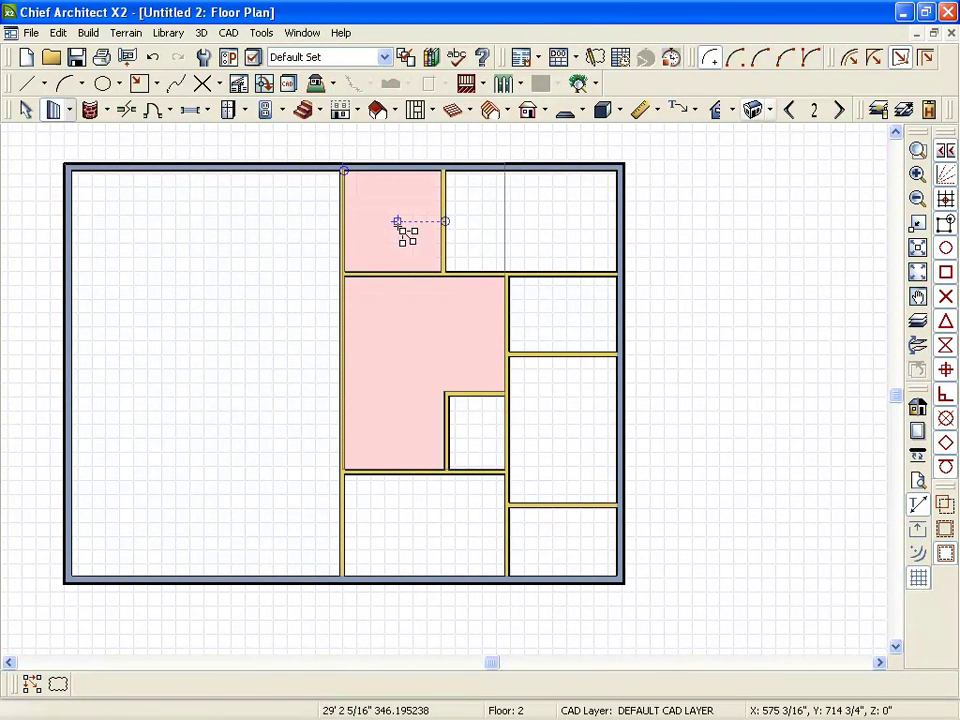
{"action": "left_click", "coordinate": [520, 220]}
{"action": "left_click", "coordinate": [552, 300]}
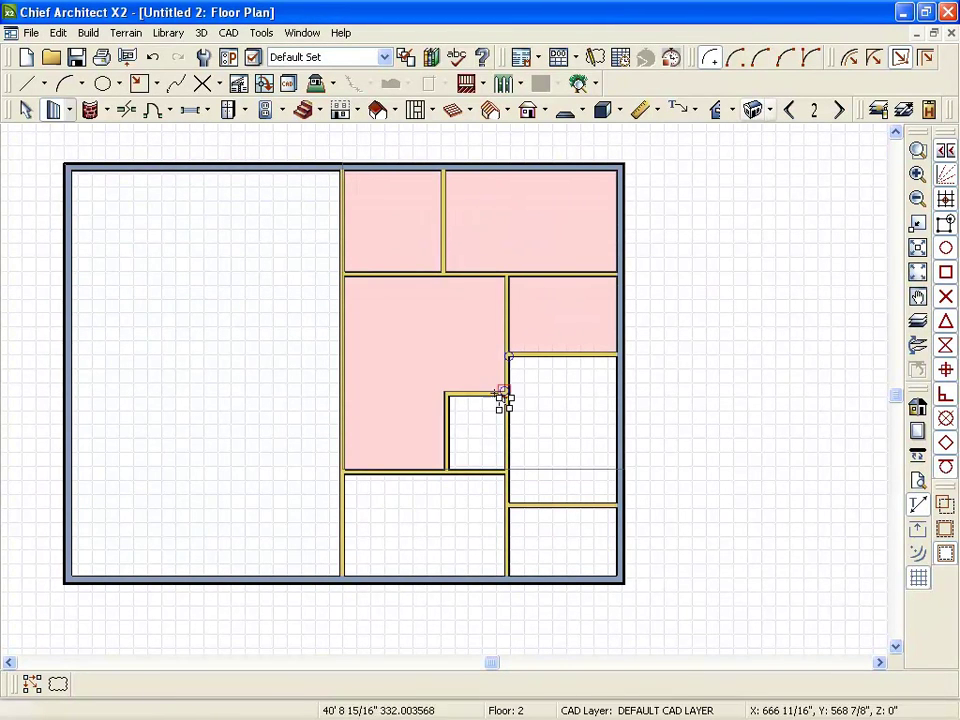
{"action": "left_click", "coordinate": [489, 441]}
{"action": "left_click", "coordinate": [446, 531]}
{"action": "left_click", "coordinate": [559, 470]}
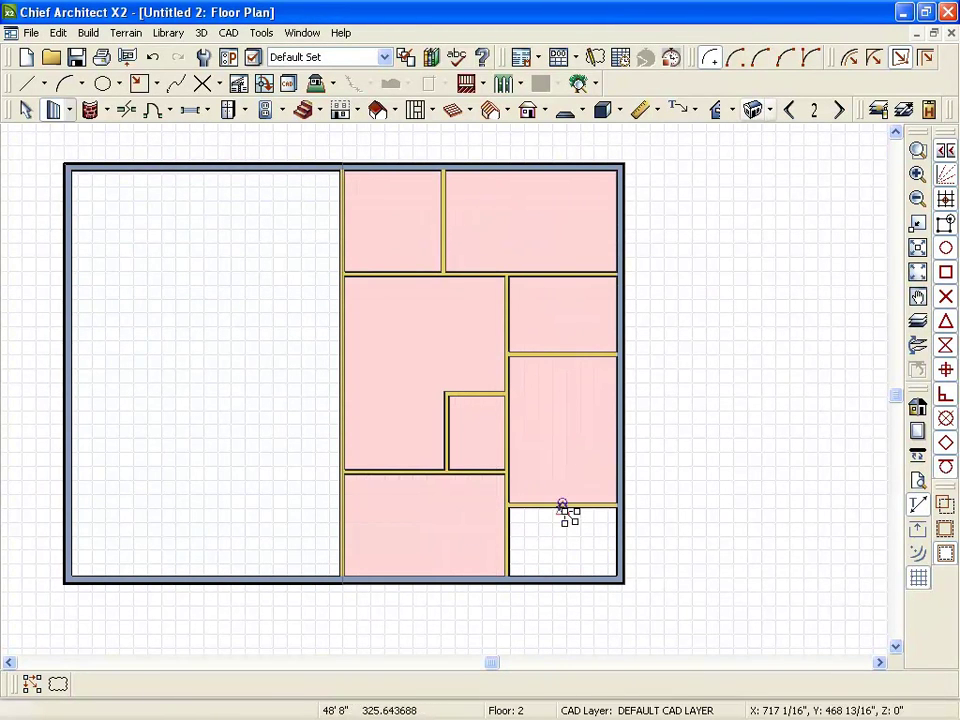
{"action": "left_click", "coordinate": [558, 537]}
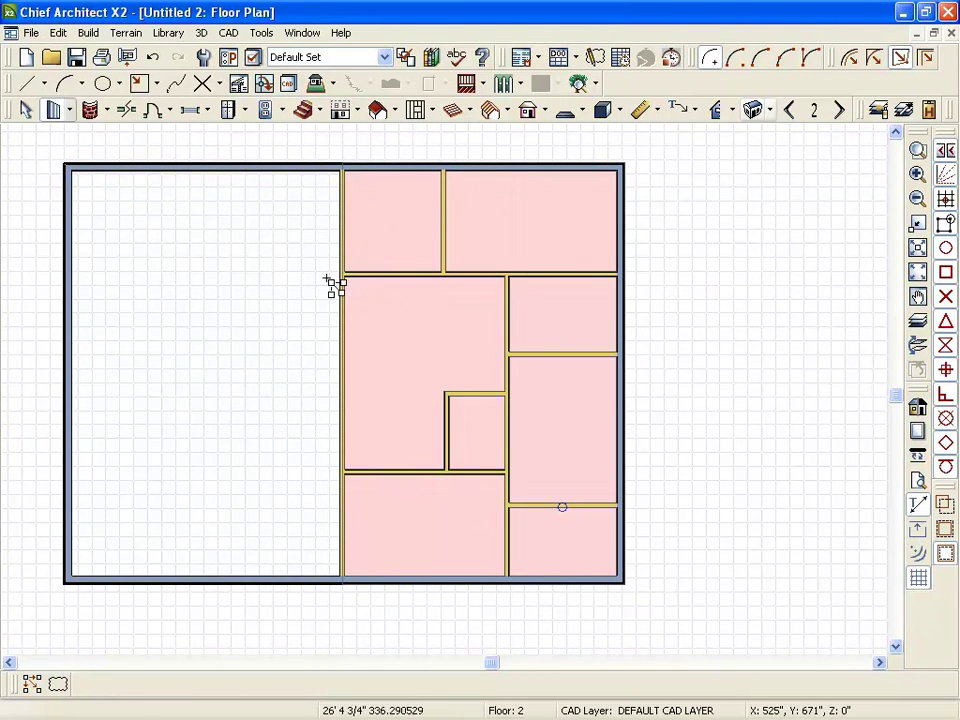
Create a perspective full overview to check the levels of the small second-floor rooms, and close the view
{"action": "left_click", "coordinate": [753, 110]}
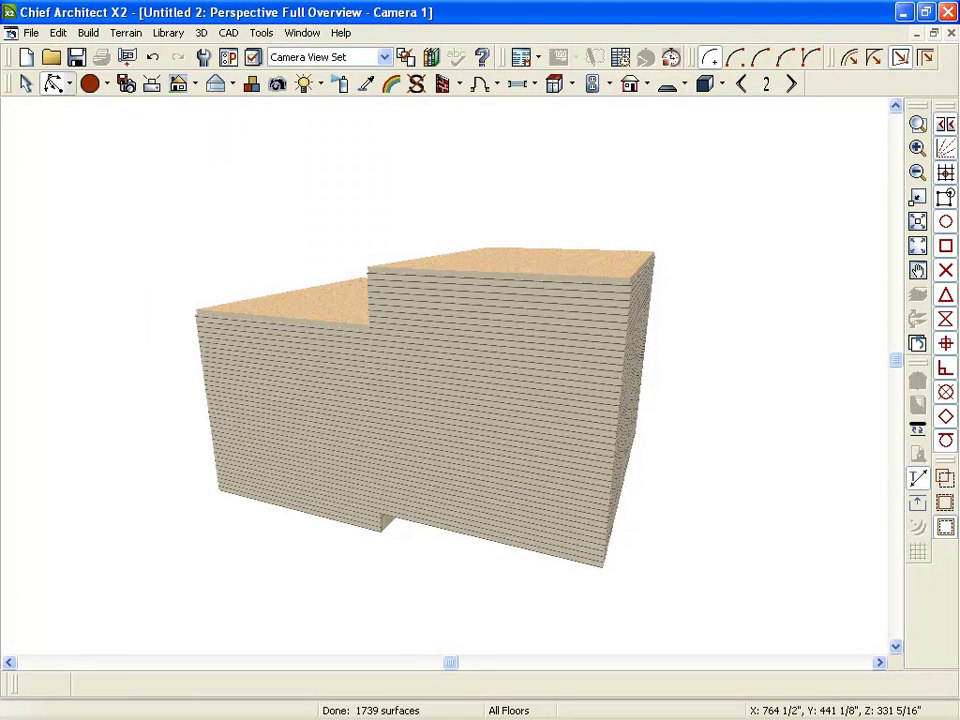
{"action": "left_click", "coordinate": [950, 32]}
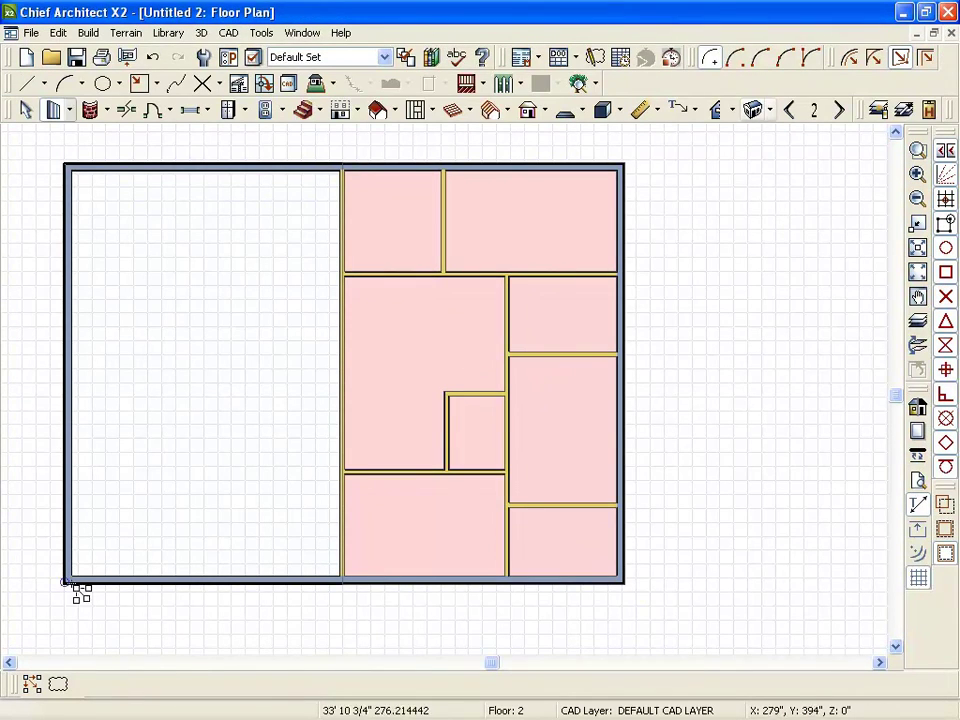
{"action": "left_click", "coordinate": [40, 700]}
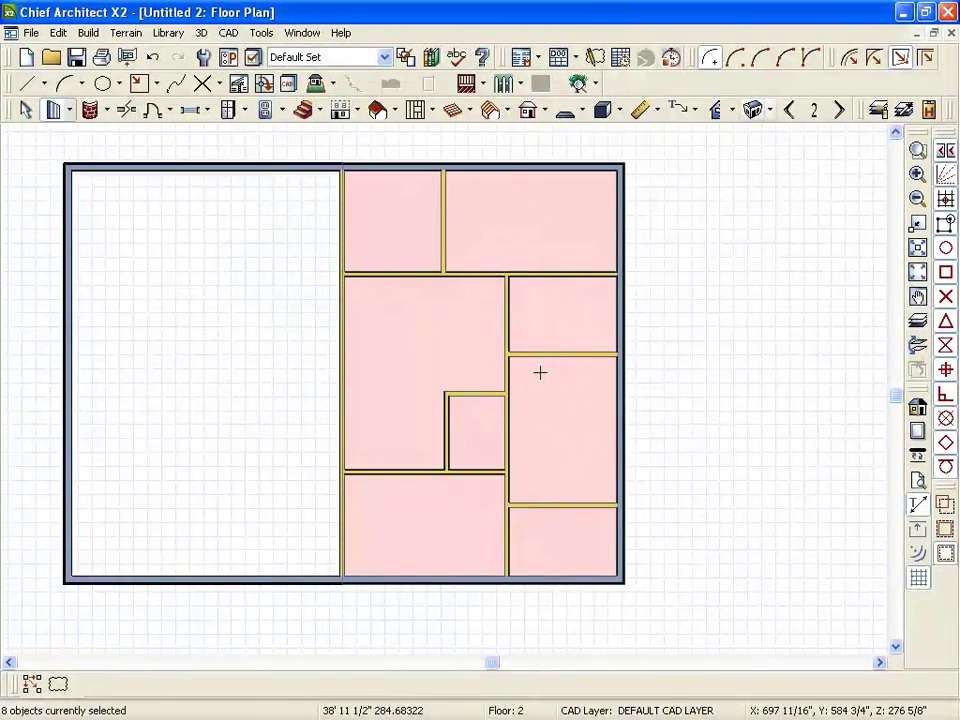
Build a foundation of walls with footings, setting the minimum wall height to 100" and deriving the foundation plan from the 1st floor plan
{"action": "left_click", "coordinate": [787, 112]}
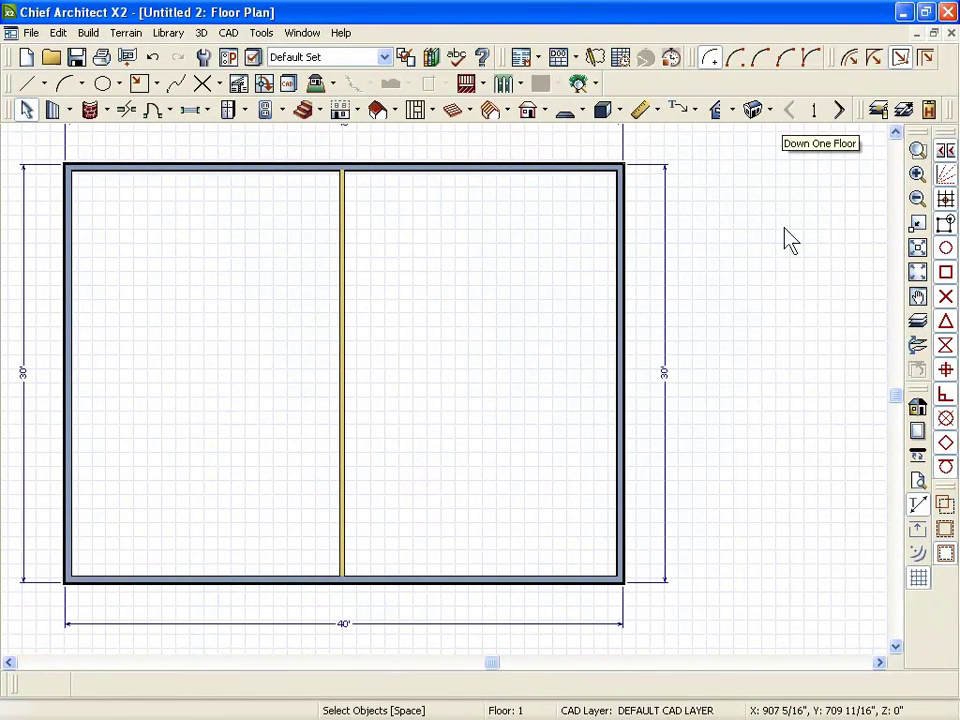
{"action": "left_click", "coordinate": [542, 347]}
{"action": "scroll", "coordinate": [561, 371], "scroll_direction": "down", "scroll_amount": 2}
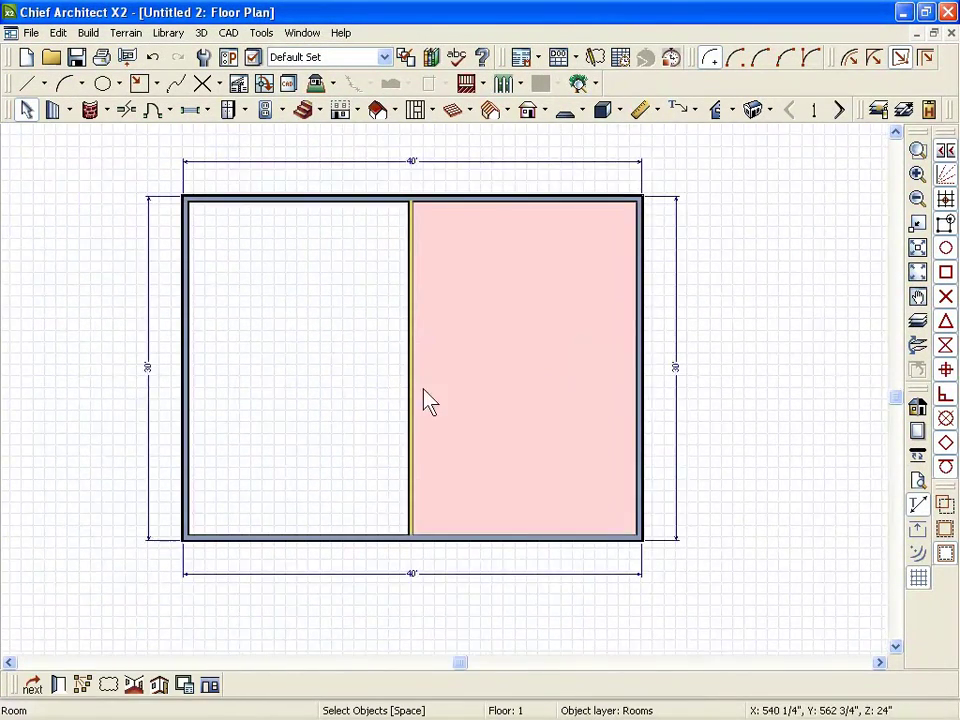
{"action": "scroll", "coordinate": [561, 371], "scroll_direction": "up", "scroll_amount": 1}
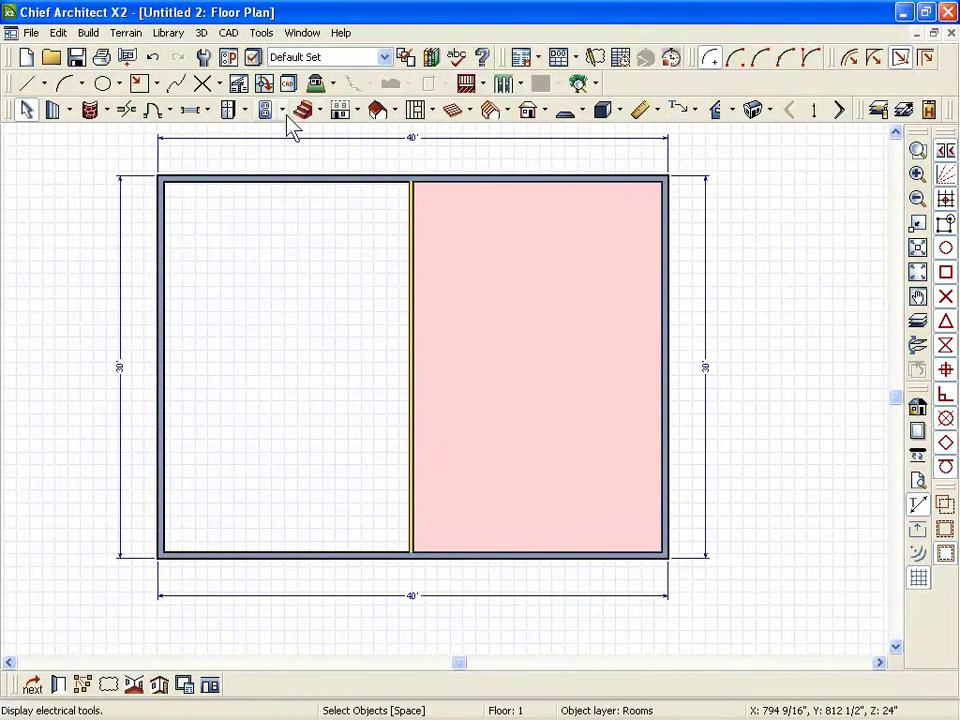
{"action": "left_click", "coordinate": [358, 110]}
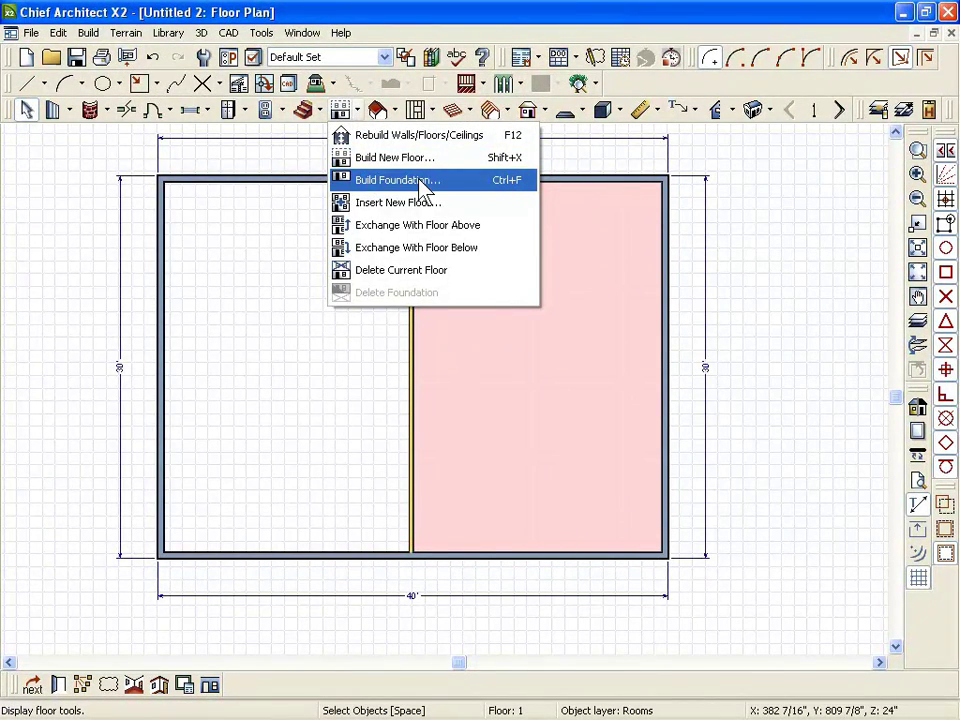
{"action": "left_click", "coordinate": [424, 188]}
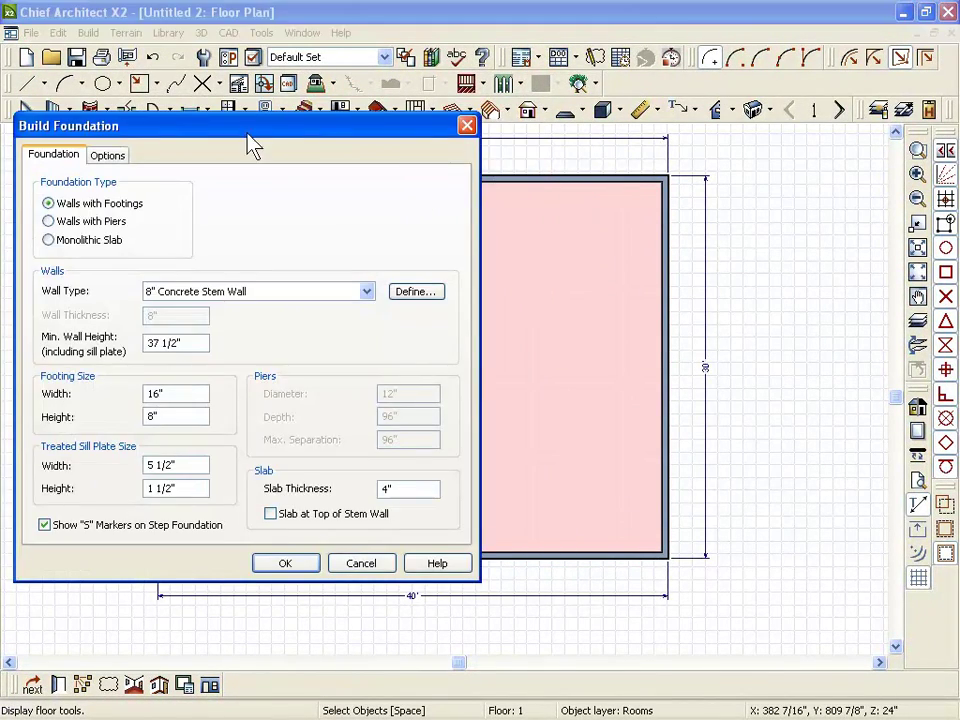
{"action": "left_click_drag", "start_coordinate": [251, 135], "coordinate": [407, 106]}
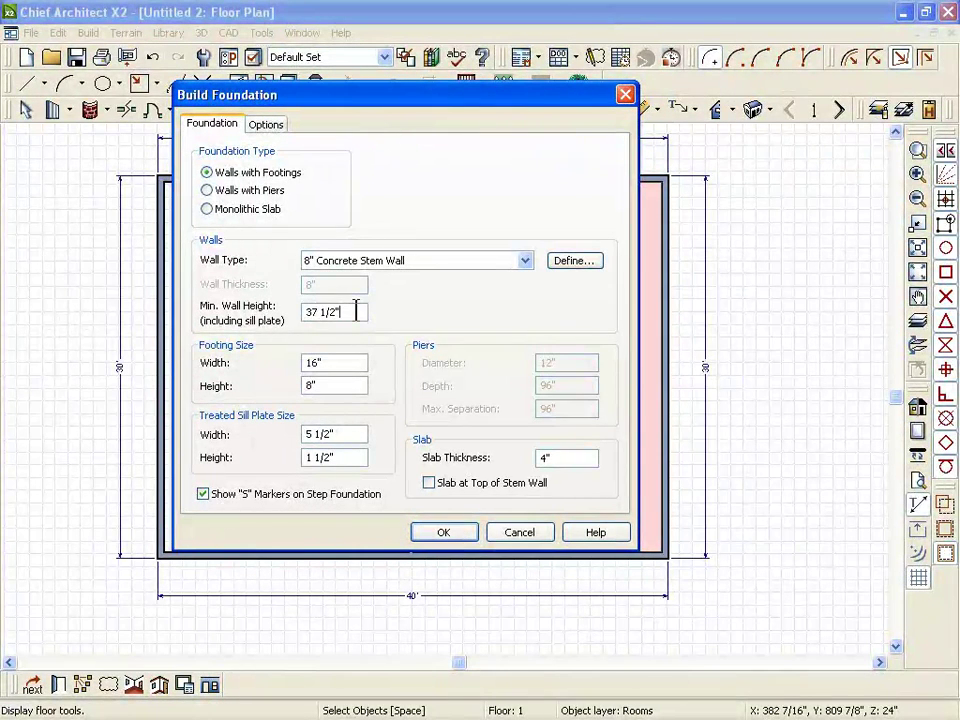
{"action": "left_click_drag", "start_coordinate": [356, 312], "coordinate": [288, 316]}
{"action": "type", "text": "100"}
{"action": "left_click", "coordinate": [351, 362]}
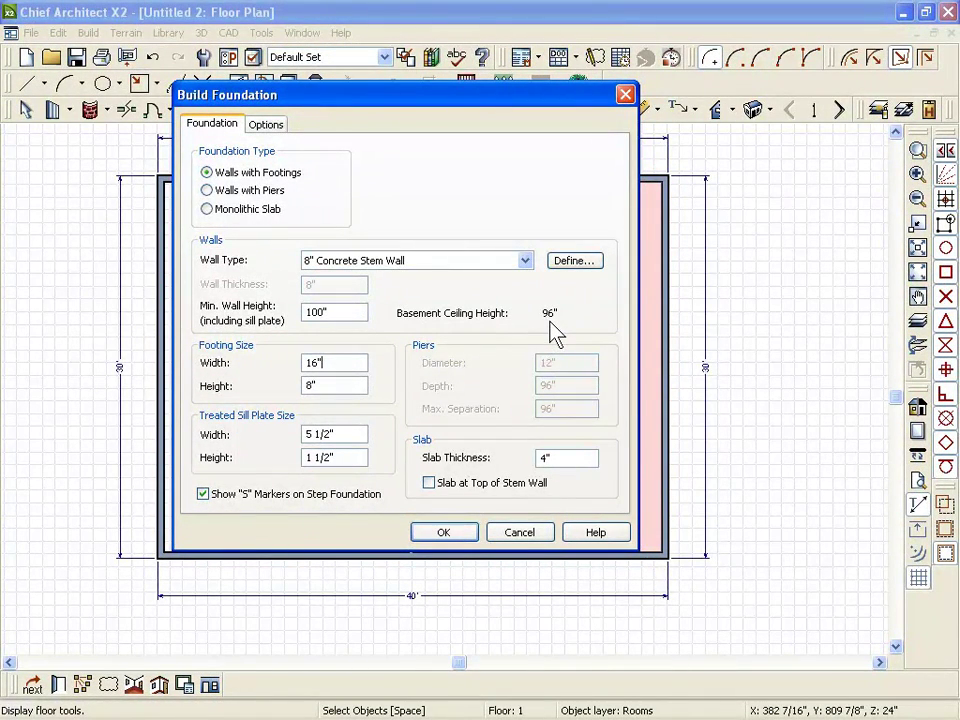
{"action": "left_click", "coordinate": [469, 536]}
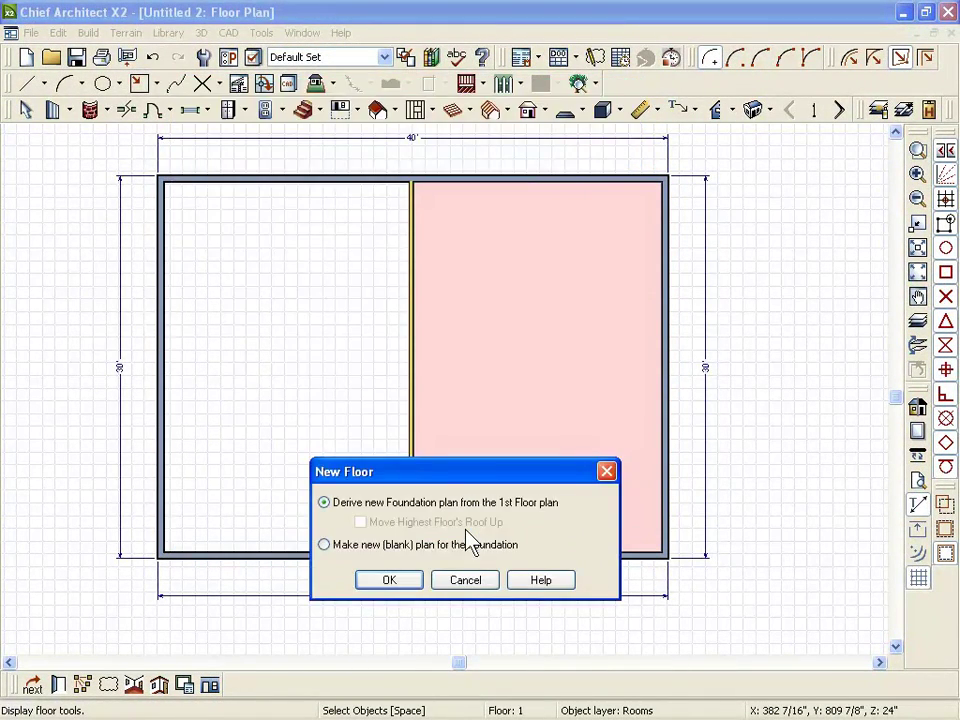
{"action": "left_click", "coordinate": [394, 580]}
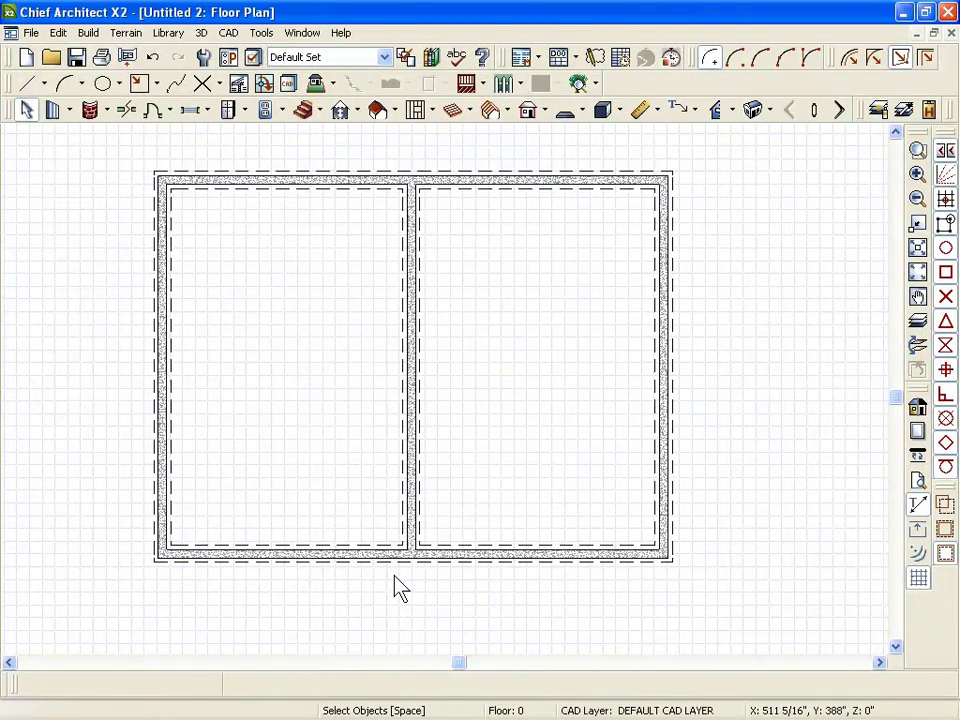
Examine the foundation beneath the split levels in a perspective full overview and a backclipped cross section, closing both views
{"action": "left_click", "coordinate": [754, 110]}
{"action": "left_click_drag", "start_coordinate": [491, 291], "coordinate": [542, 232]}
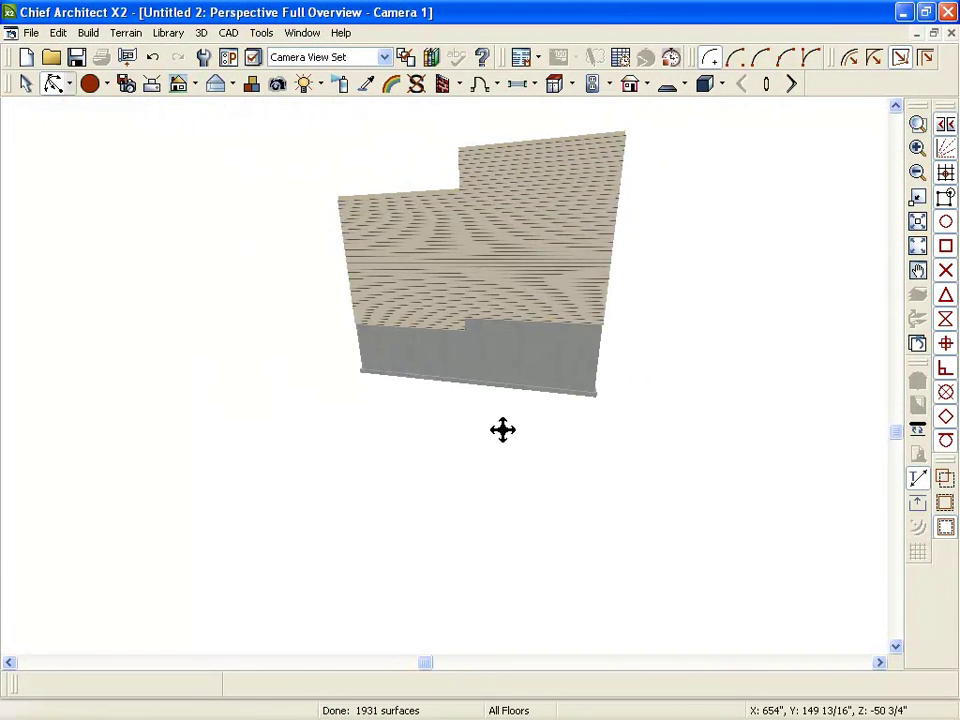
{"action": "left_click", "coordinate": [952, 35]}
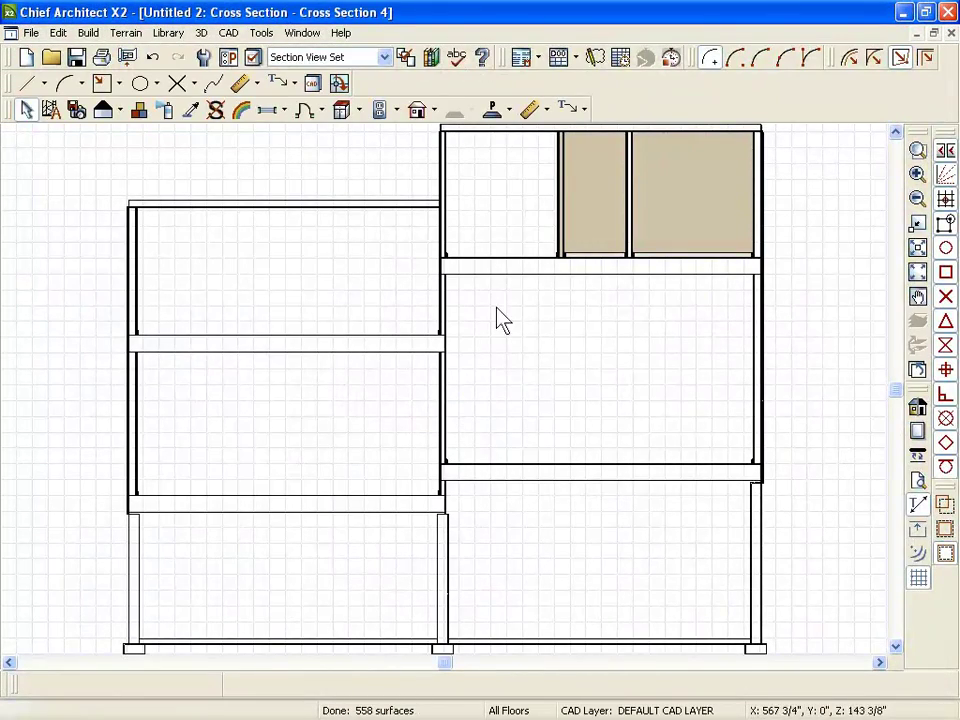
{"action": "scroll", "coordinate": [838, 420], "scroll_direction": "down", "scroll_amount": 1}
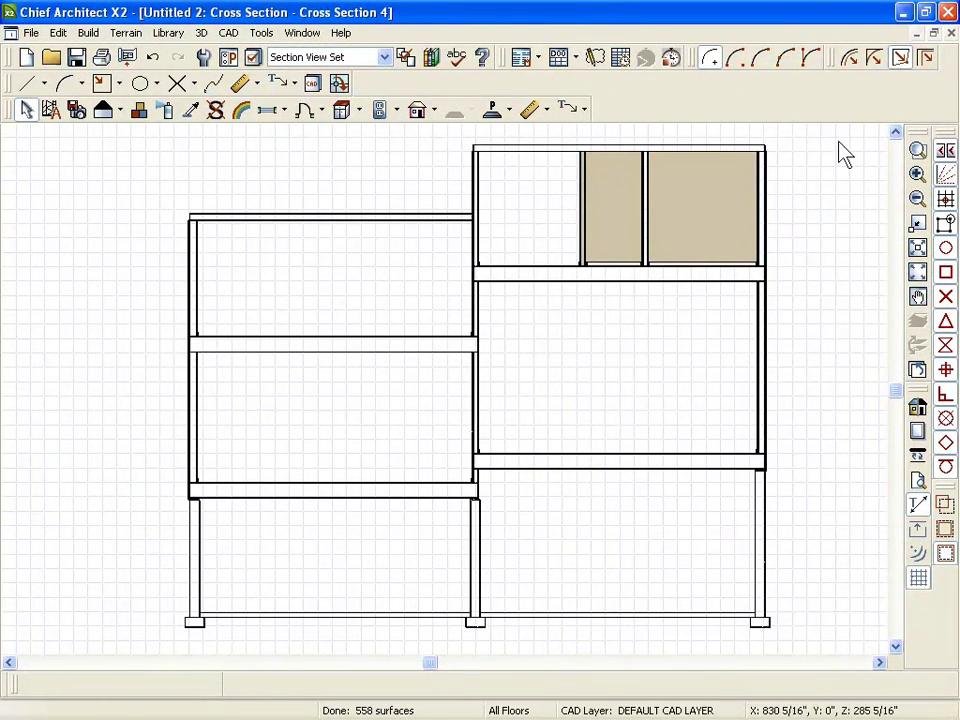
{"action": "left_click", "coordinate": [951, 34]}
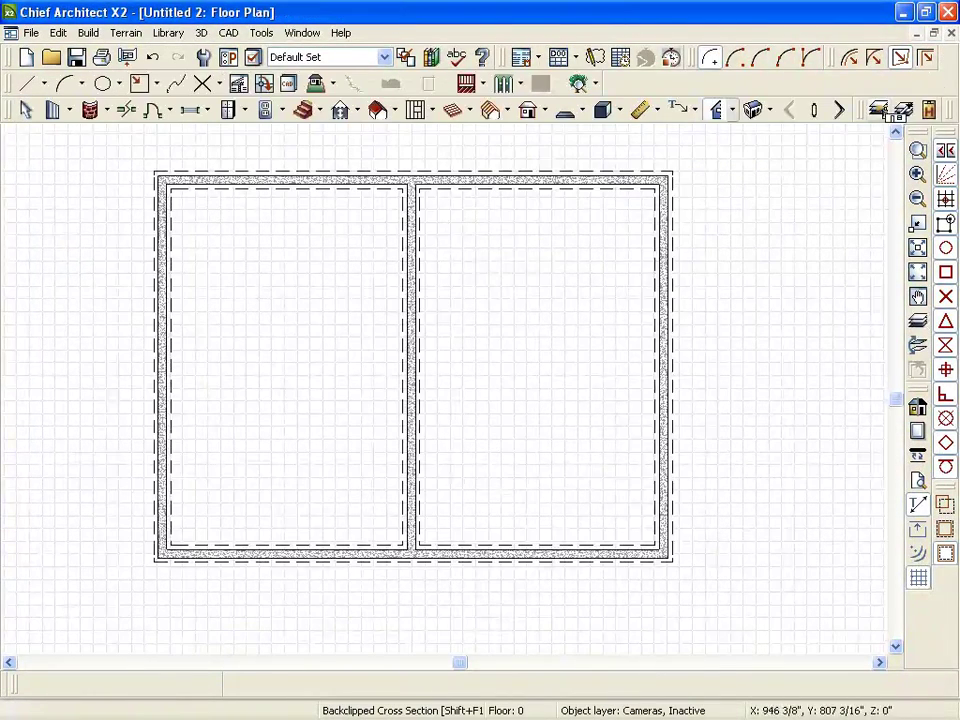
Open the room specification for the right-hand foundation room, keeping its height settings in view
{"action": "left_click", "coordinate": [293, 384]}
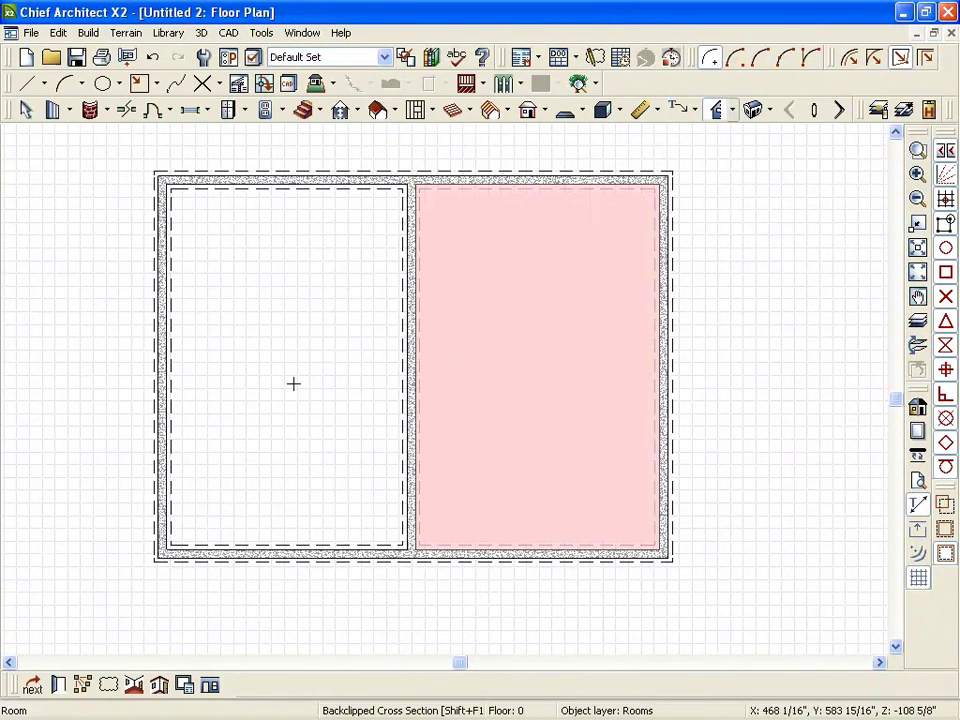
{"action": "left_click", "coordinate": [60, 690]}
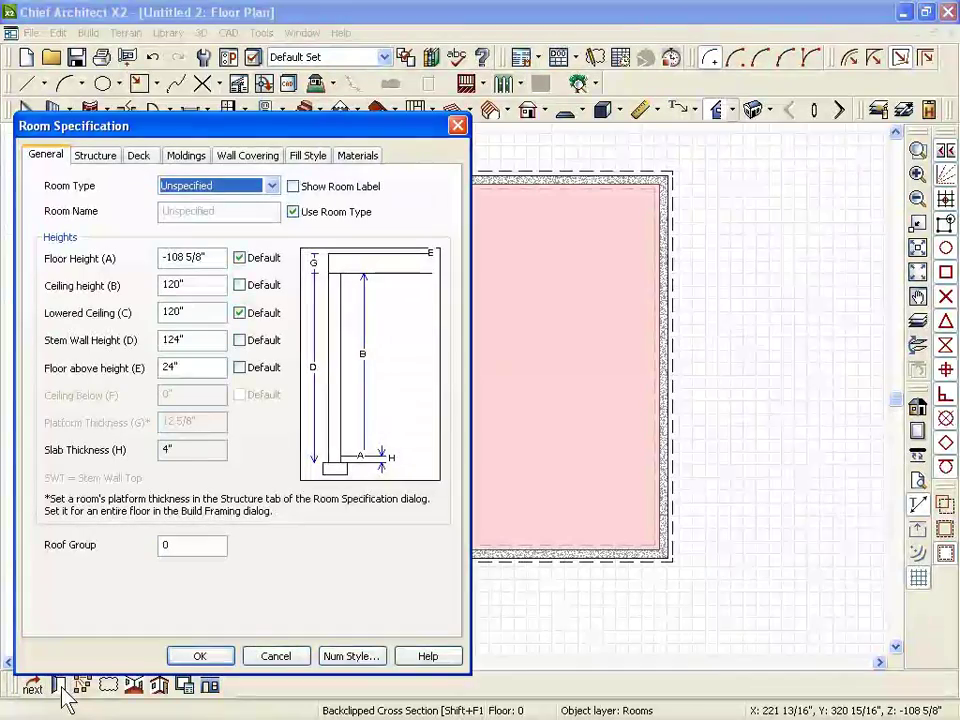
{"action": "left_click_drag", "start_coordinate": [257, 130], "coordinate": [326, 50]}
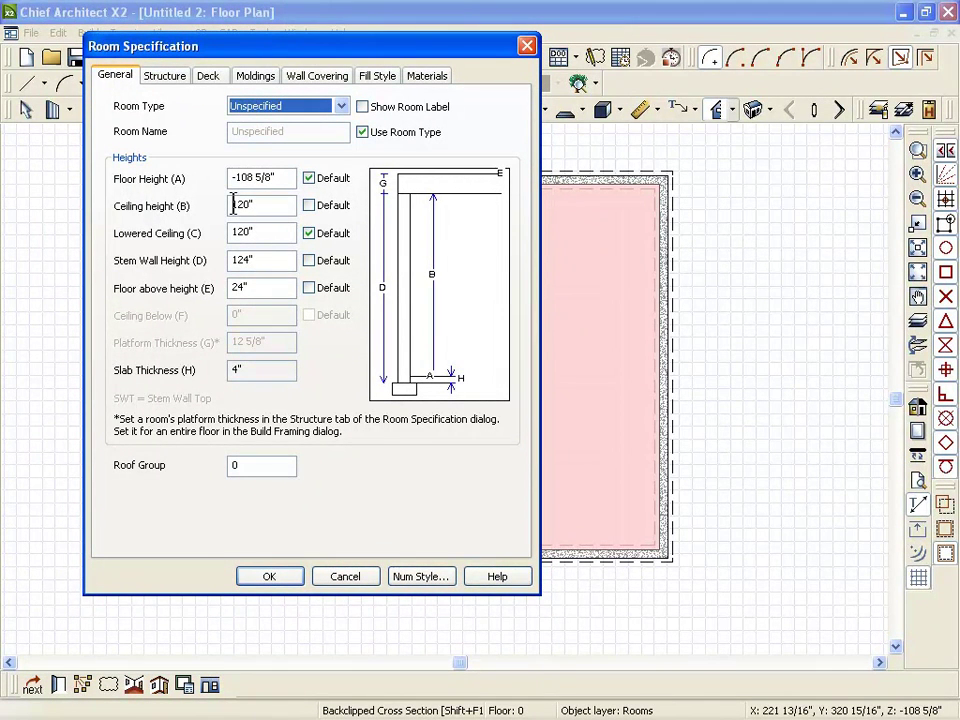
{"action": "key", "text": "ctrl+2"}
{"action": "mouse_move", "coordinate": [124, 178]}
{"action": "left_mouse_down"}
{"action": "mouse_move", "coordinate": [276, 177]}
{"action": "mouse_move", "coordinate": [158, 180]}
{"action": "mouse_move", "coordinate": [255, 178]}
{"action": "left_mouse_up"}
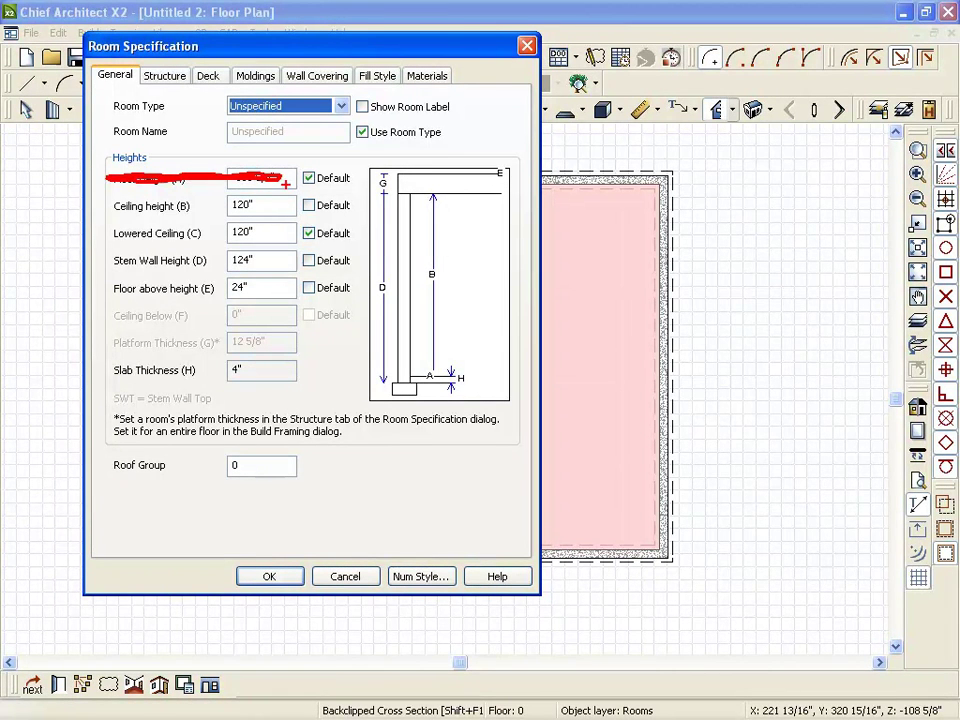
{"action": "mouse_move", "coordinate": [103, 208]}
{"action": "left_mouse_down"}
{"action": "mouse_move", "coordinate": [215, 221]}
{"action": "mouse_move", "coordinate": [275, 214]}
{"action": "left_mouse_up"}
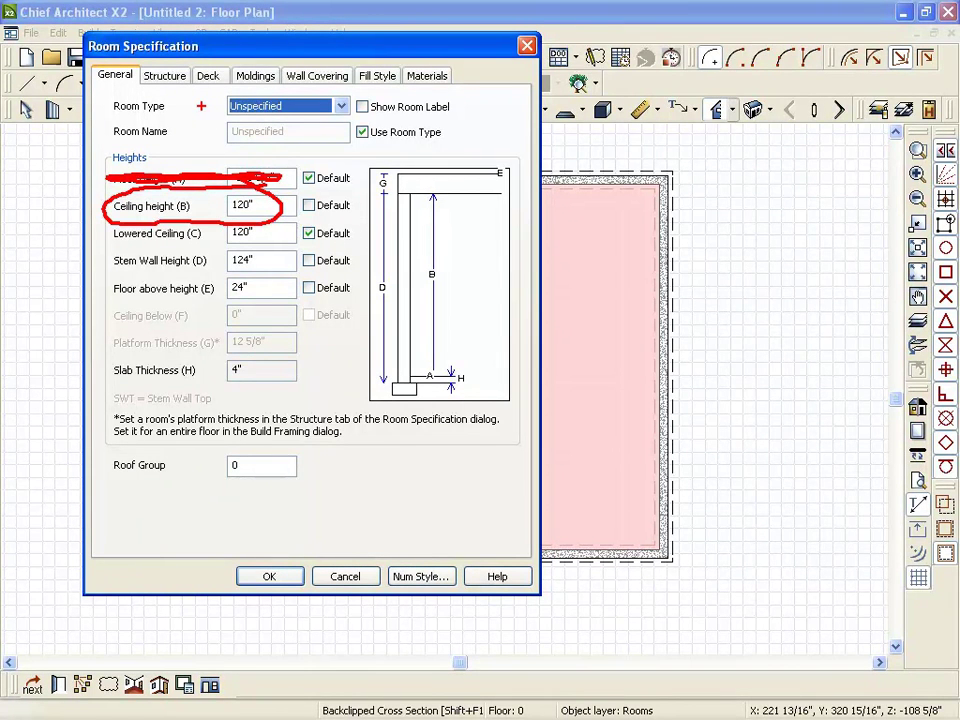
{"action": "mouse_move", "coordinate": [823, 96]}
{"action": "left_mouse_down"}
{"action": "mouse_move", "coordinate": [784, 108]}
{"action": "mouse_move", "coordinate": [850, 104]}
{"action": "mouse_move", "coordinate": [836, 96]}
{"action": "left_mouse_up"}
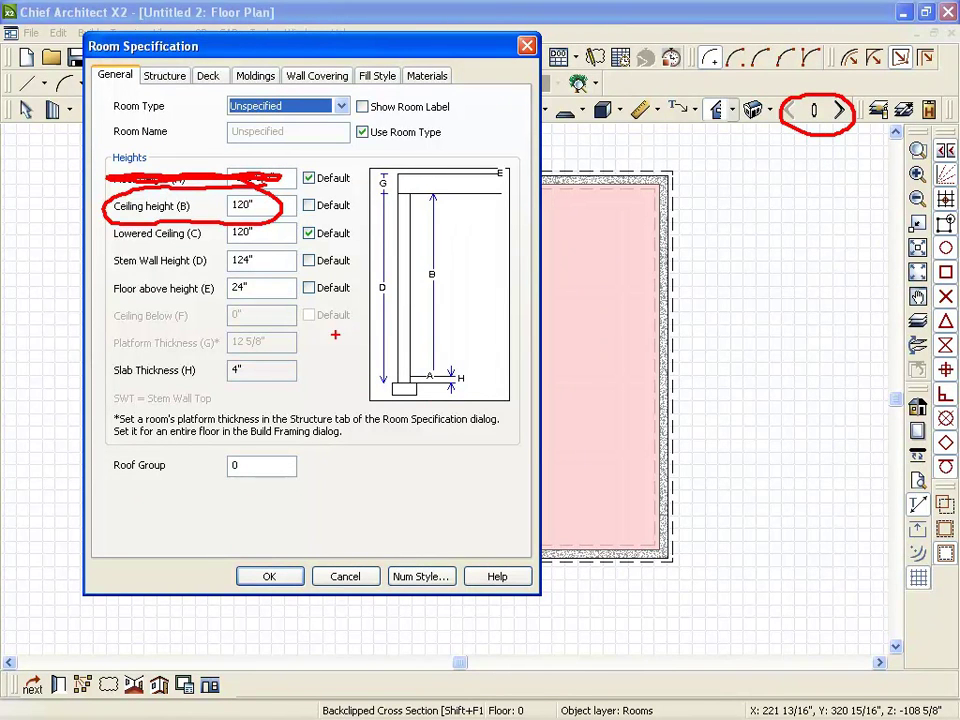
{"action": "key", "text": "Escape"}
Set the right-hand foundation room's ceiling height to 96" to raise its concrete floor
{"action": "left_click_drag", "start_coordinate": [264, 206], "coordinate": [200, 200]}
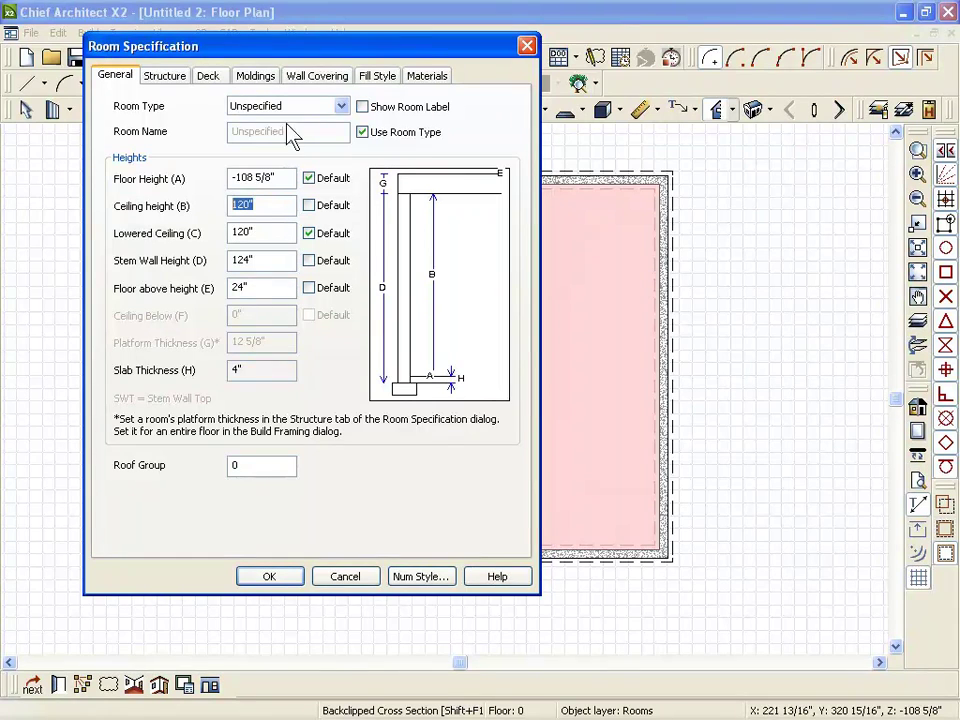
{"action": "type", "text": "8"}
{"action": "left_click", "coordinate": [270, 231]}
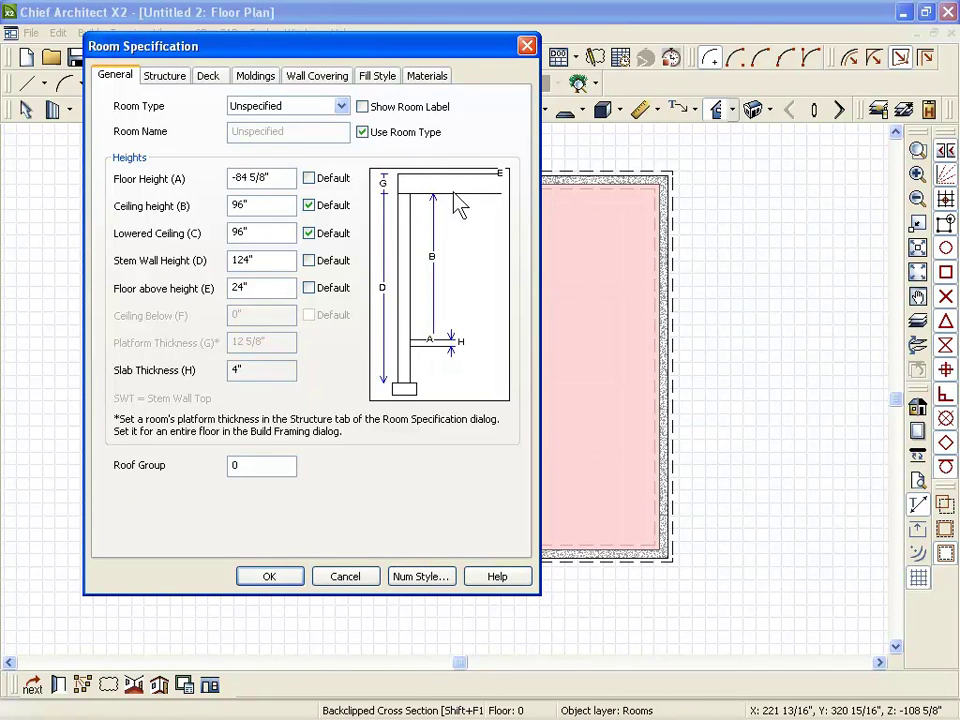
{"action": "left_click", "coordinate": [274, 207]}
Reset the foundation room's stem wall height to its default and apply the room specification
{"action": "left_click_drag", "start_coordinate": [263, 259], "coordinate": [150, 247]}
{"action": "type", "text": "0"}
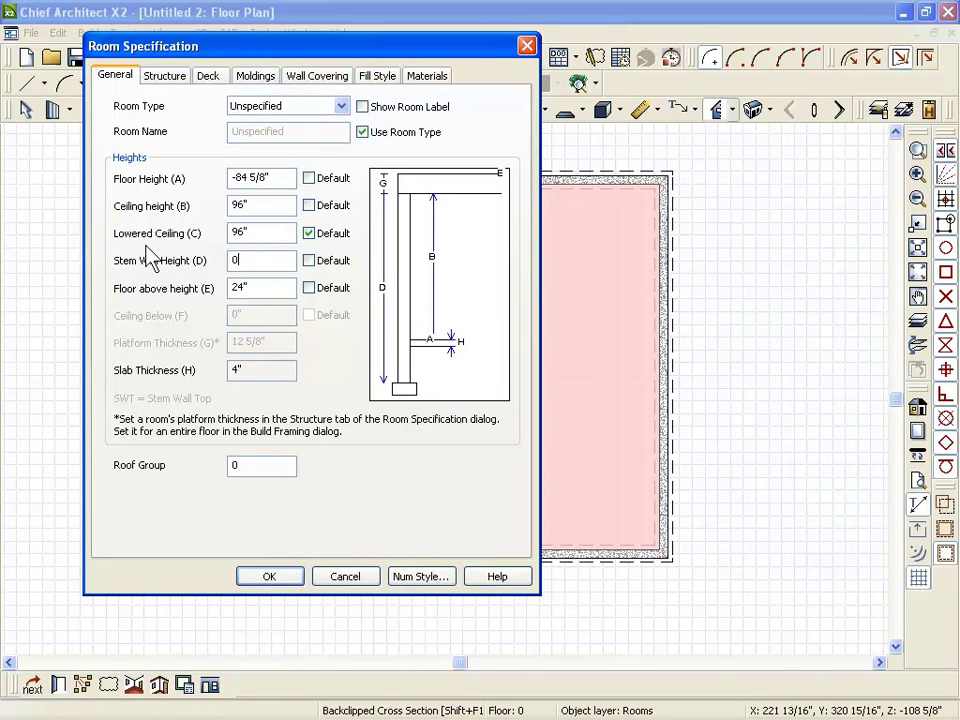
{"action": "left_click", "coordinate": [309, 260]}
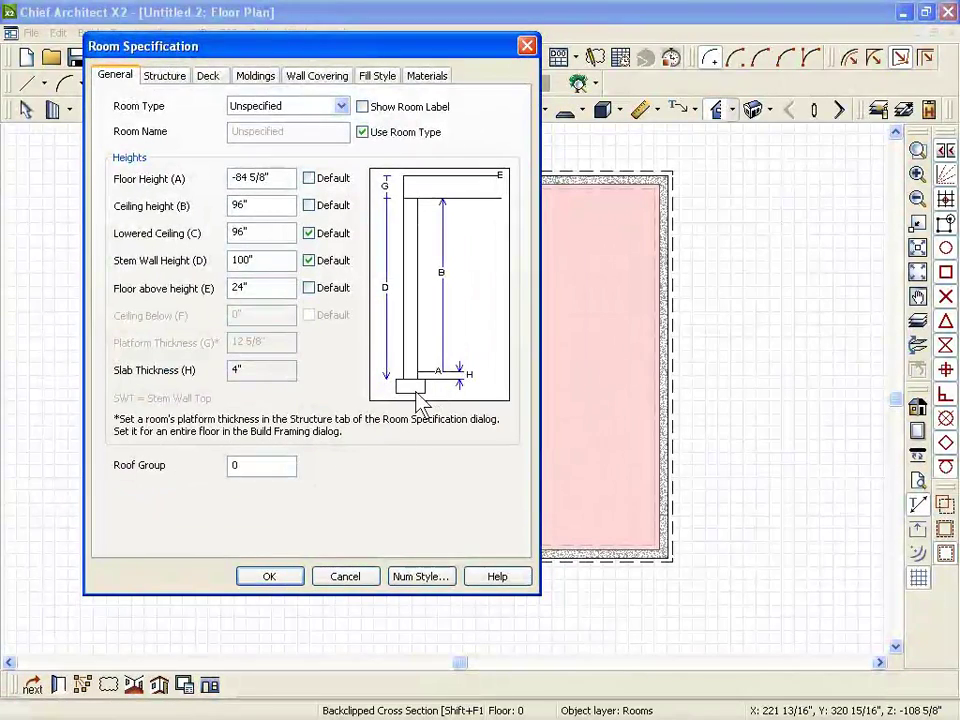
{"action": "left_click", "coordinate": [270, 573]}
Create a backclipped cross section through the foundation plan to check the slab and footing levels, and return to the floor plan
{"action": "left_click_drag", "start_coordinate": [536, 386], "coordinate": [541, 264]}
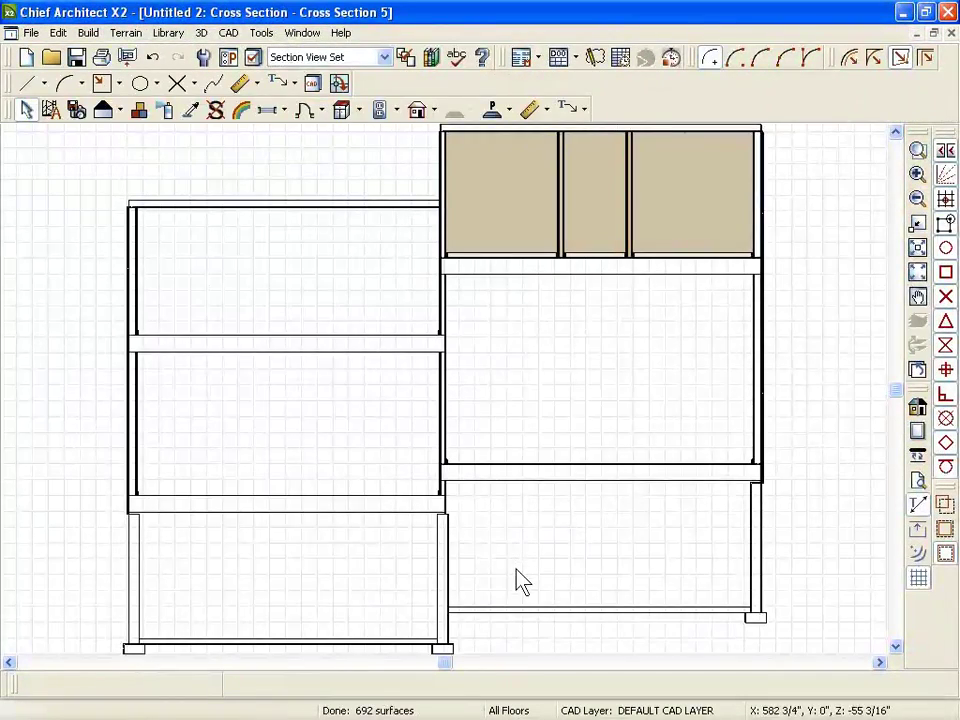
{"action": "scroll", "coordinate": [530, 294], "scroll_direction": "down", "scroll_amount": 1}
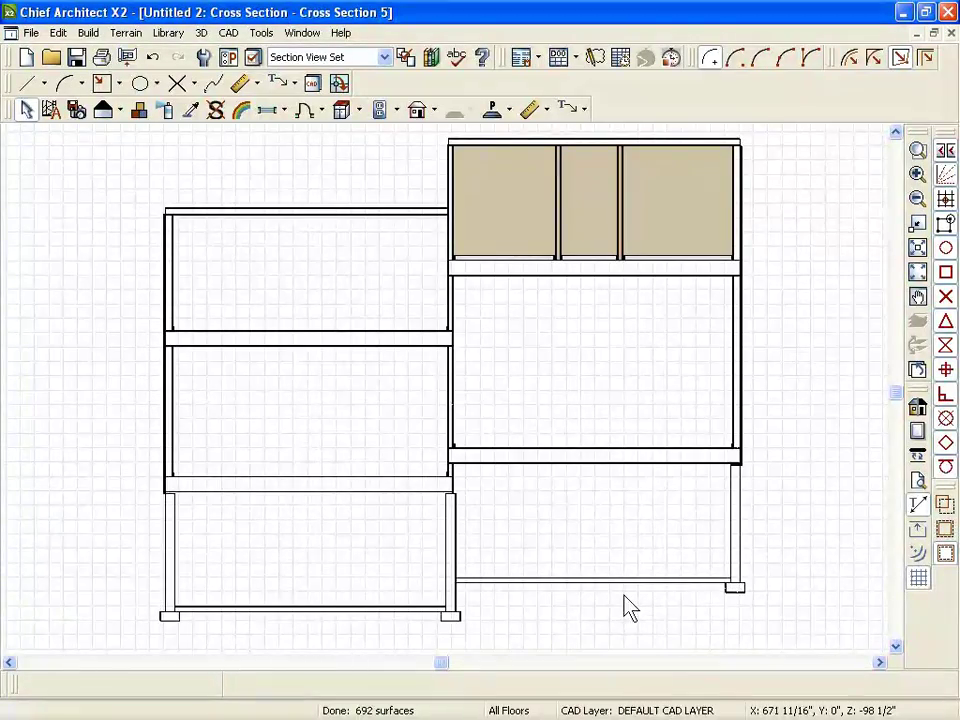
{"action": "key", "text": "ctrl+Tab"}
{"action": "scroll", "coordinate": [752, 287], "scroll_direction": "down", "scroll_amount": 1}
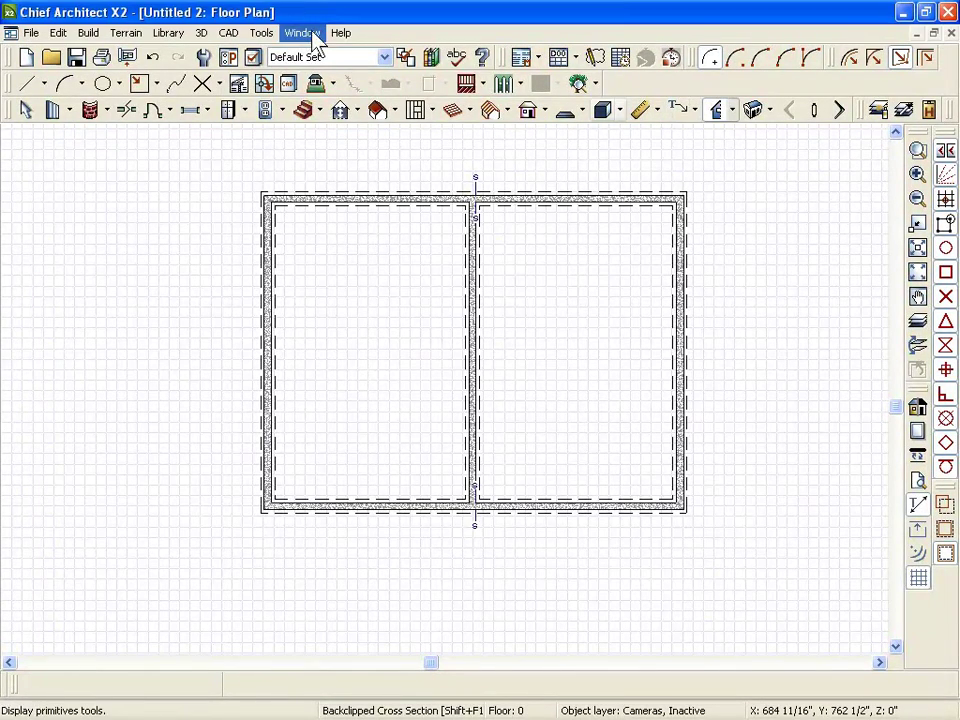
{"action": "left_click", "coordinate": [312, 32]}
{"action": "left_click", "coordinate": [150, 249]}
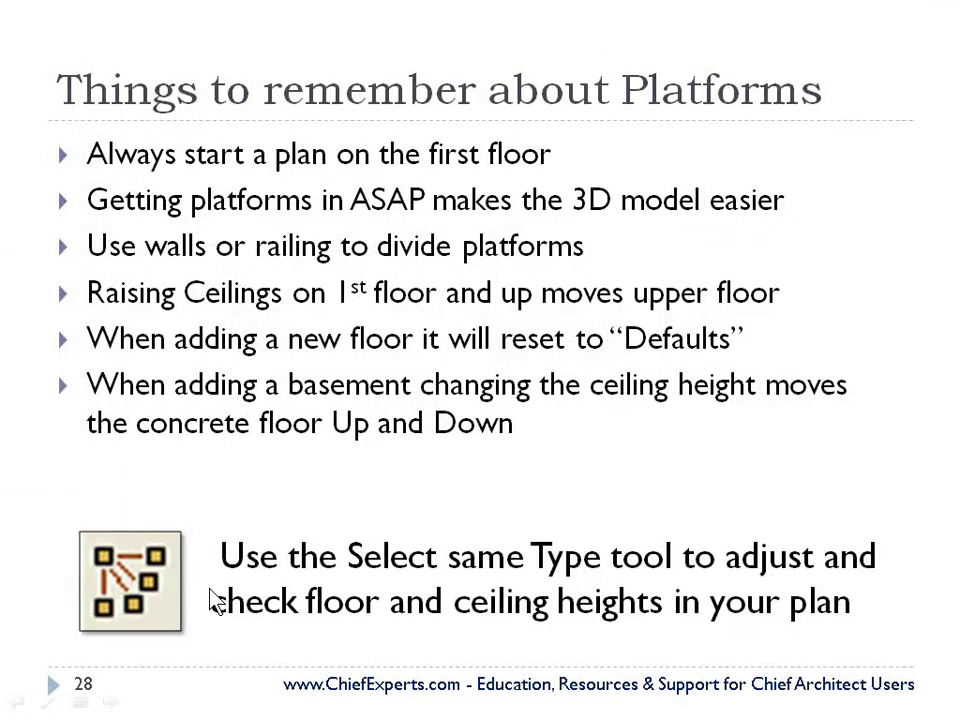
{"action": "key", "text": "ctrl+p"}
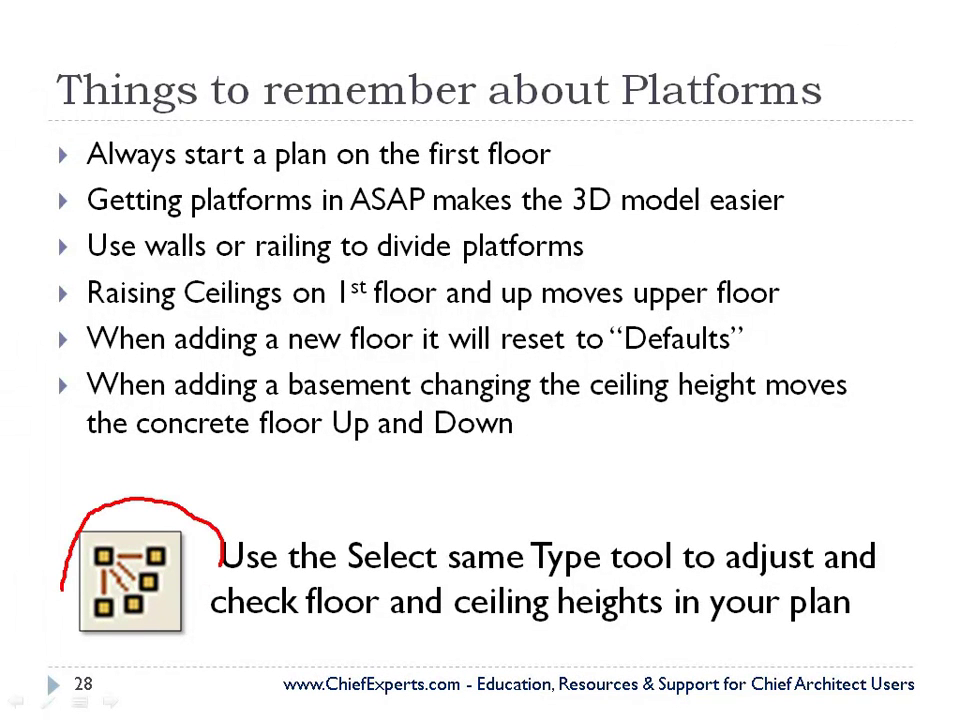